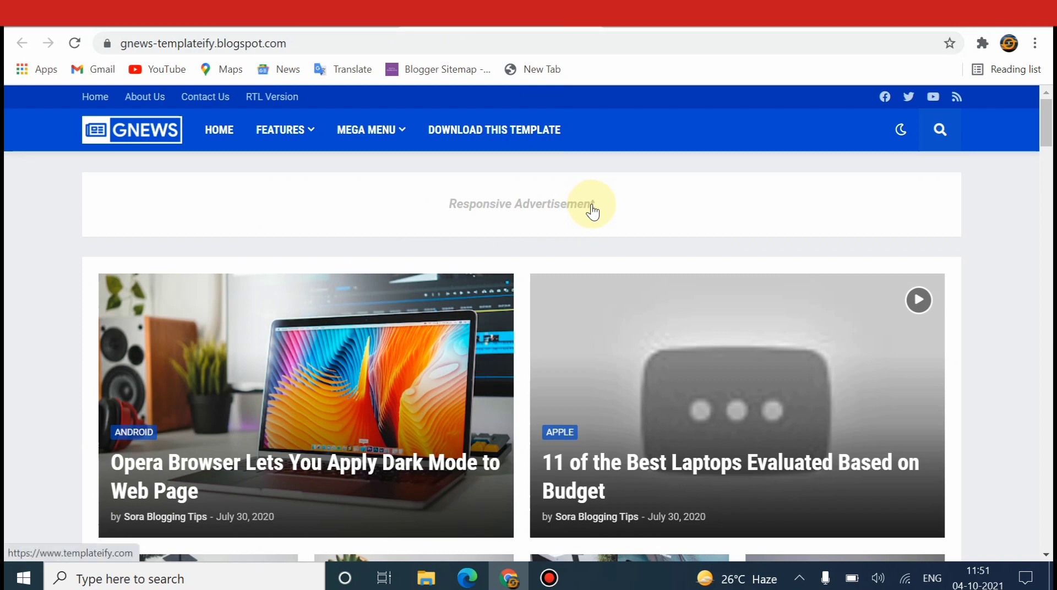
- Look through the homepage of the GNEWS template demo, including its featured posts, videos and sidebar sections
left_click_drag(1050, 142, 1050, 443)
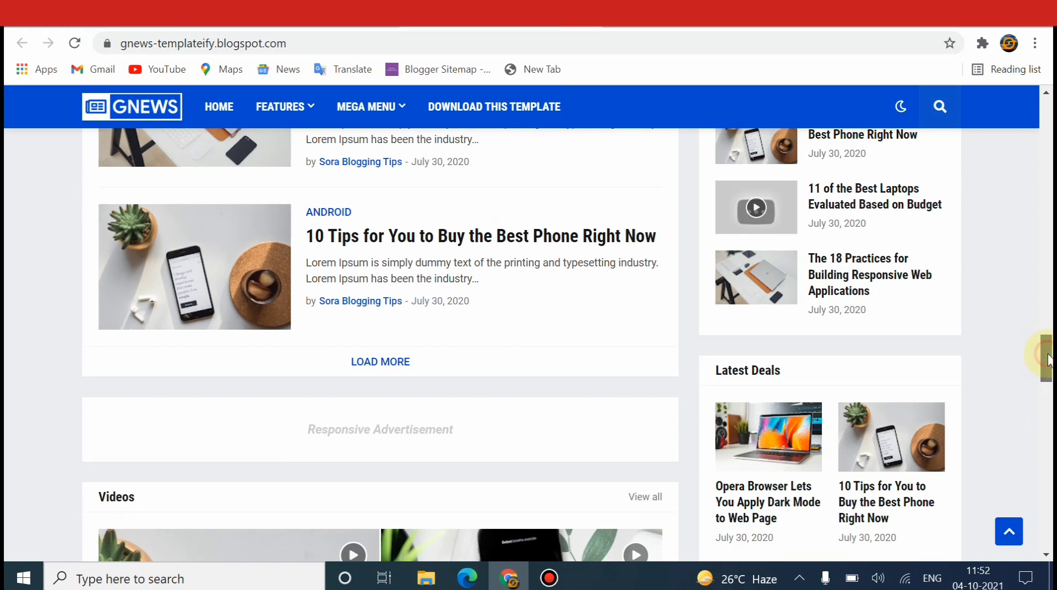
left_click_drag(1047, 353, 1040, 267)
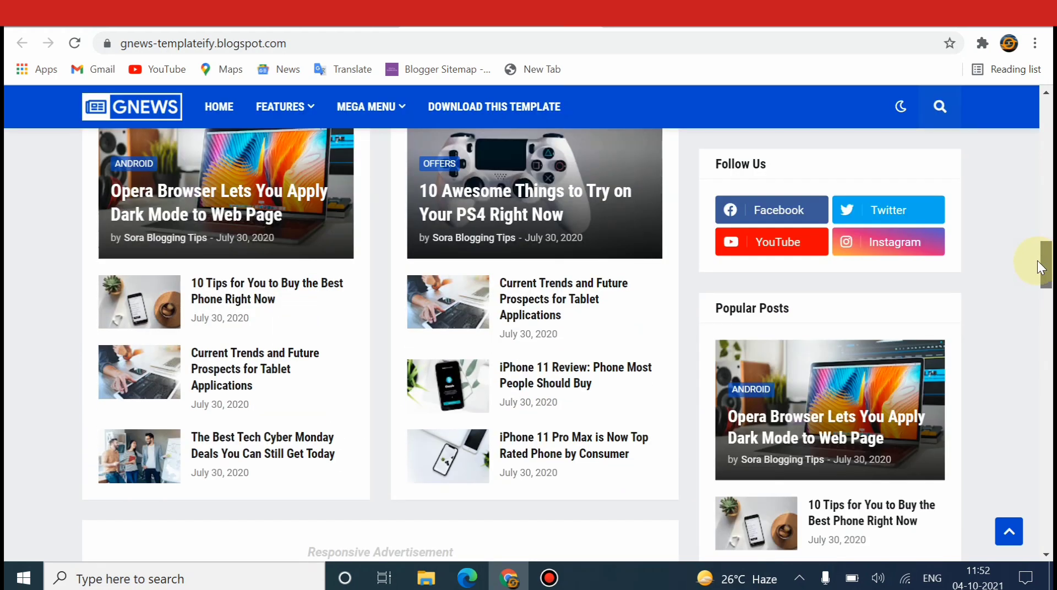
left_click_drag(1039, 267, 696, 65)
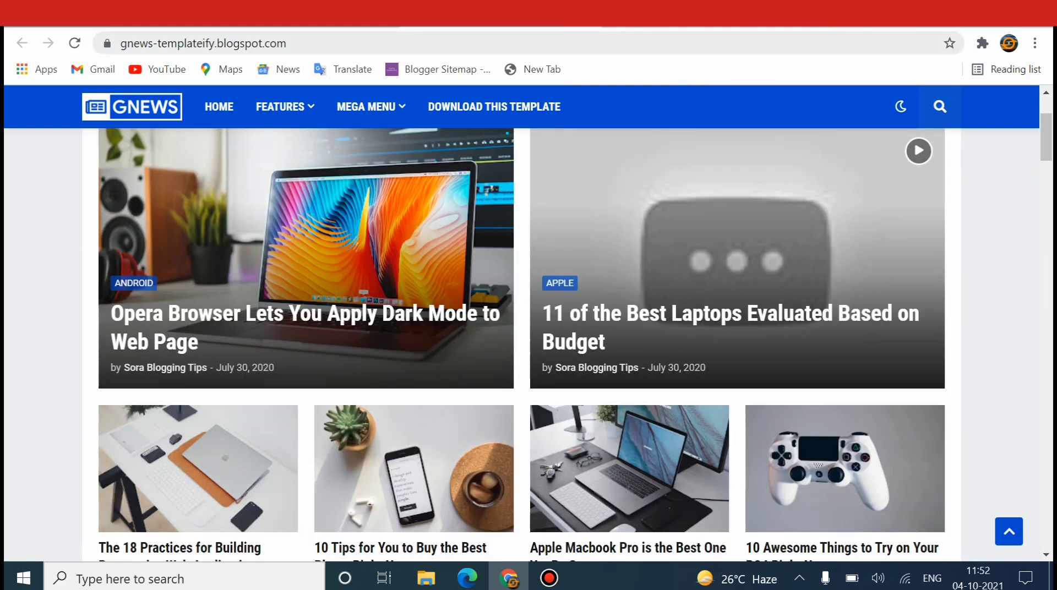
- Search Google for blogger in a new tab and open the Blogger.com result
key("ctrl+t")
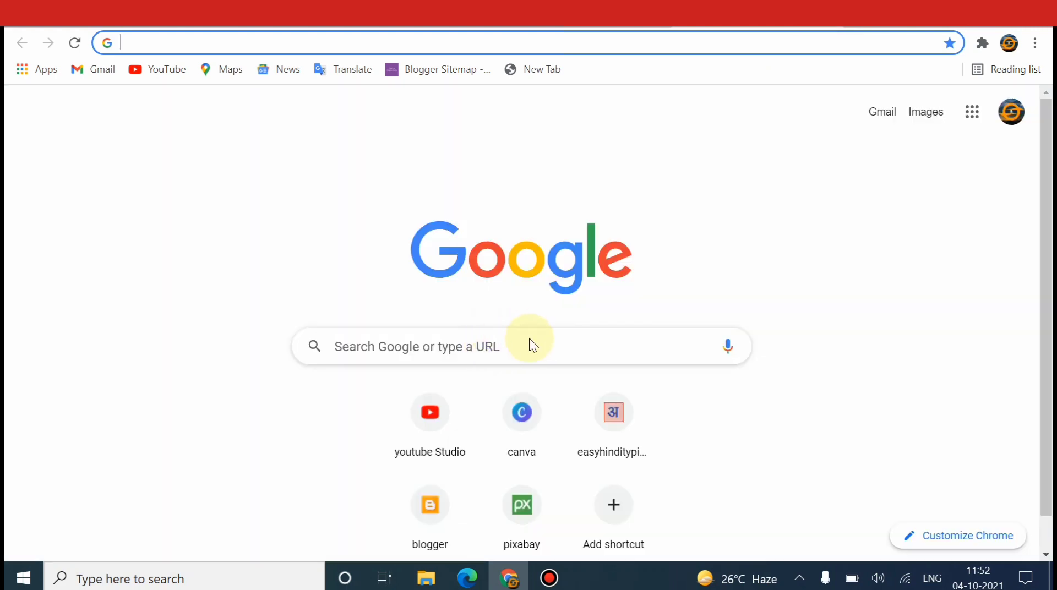
left_click(530, 338)
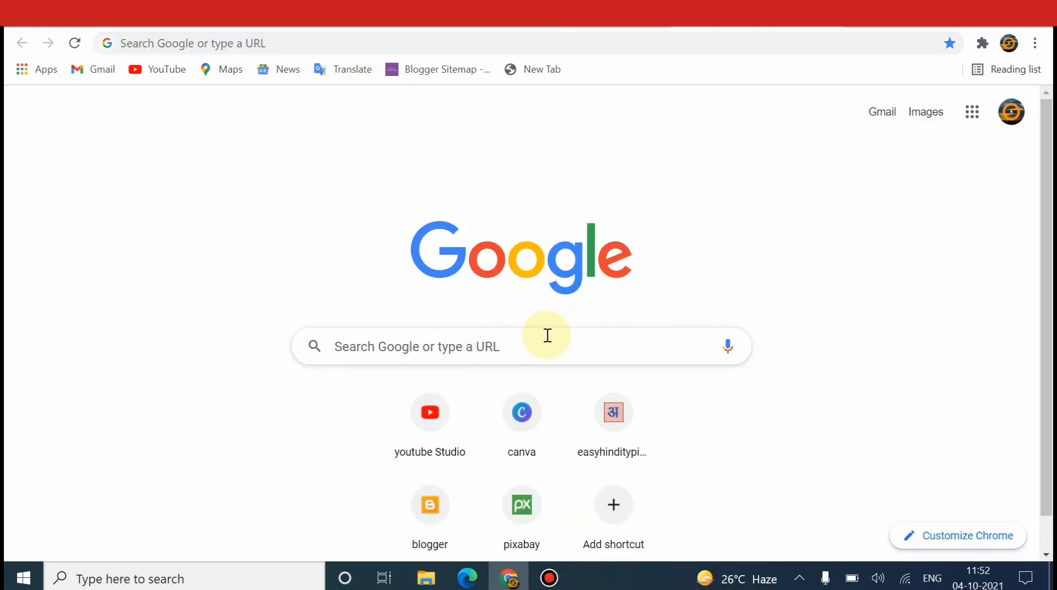
left_click(547, 336)
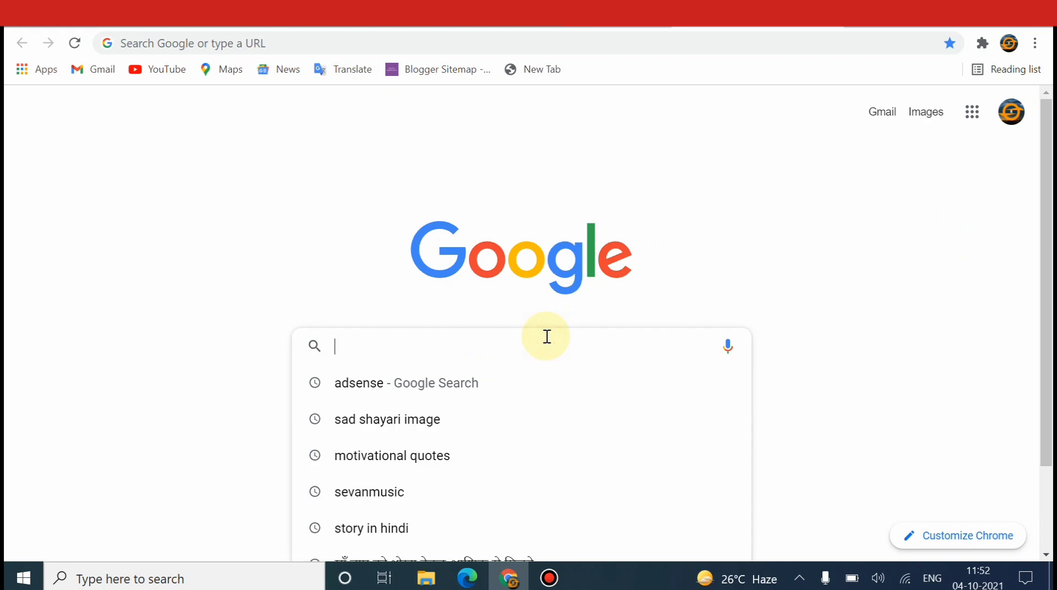
type("BLO")
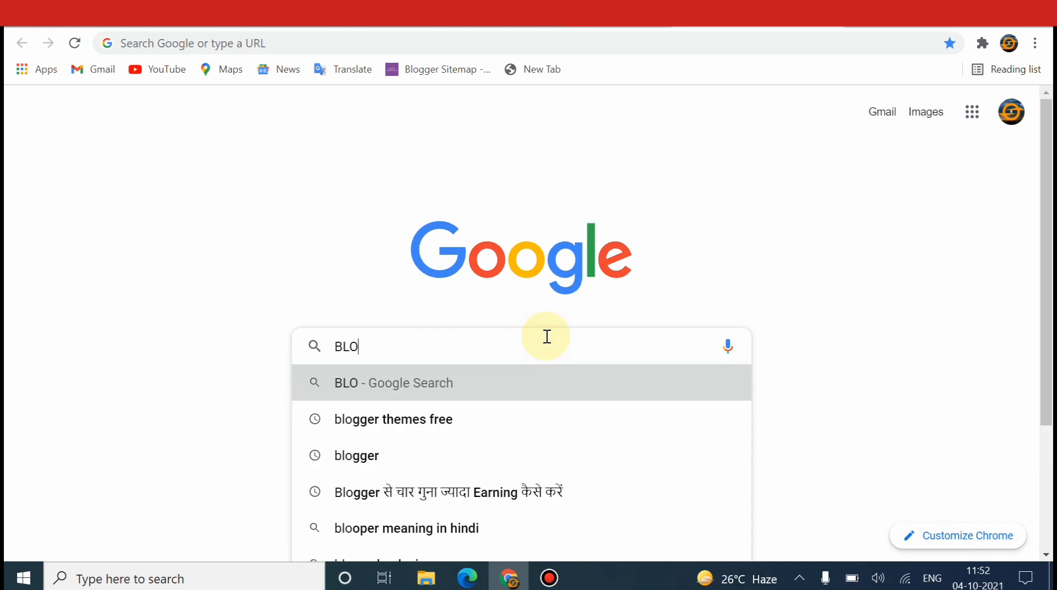
left_click(366, 457)
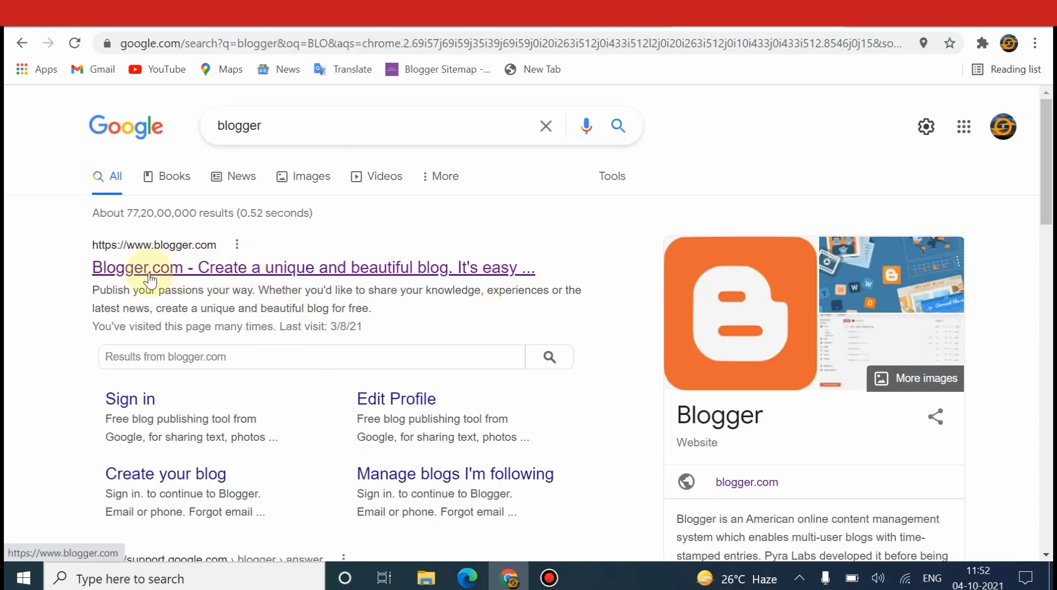
left_click(99, 260)
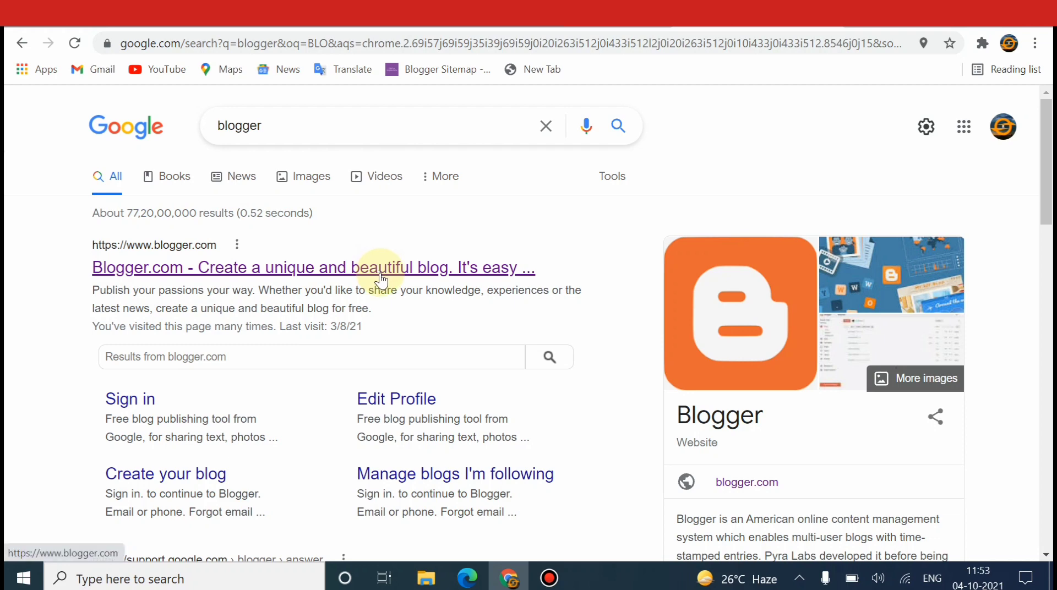
left_click(249, 270)
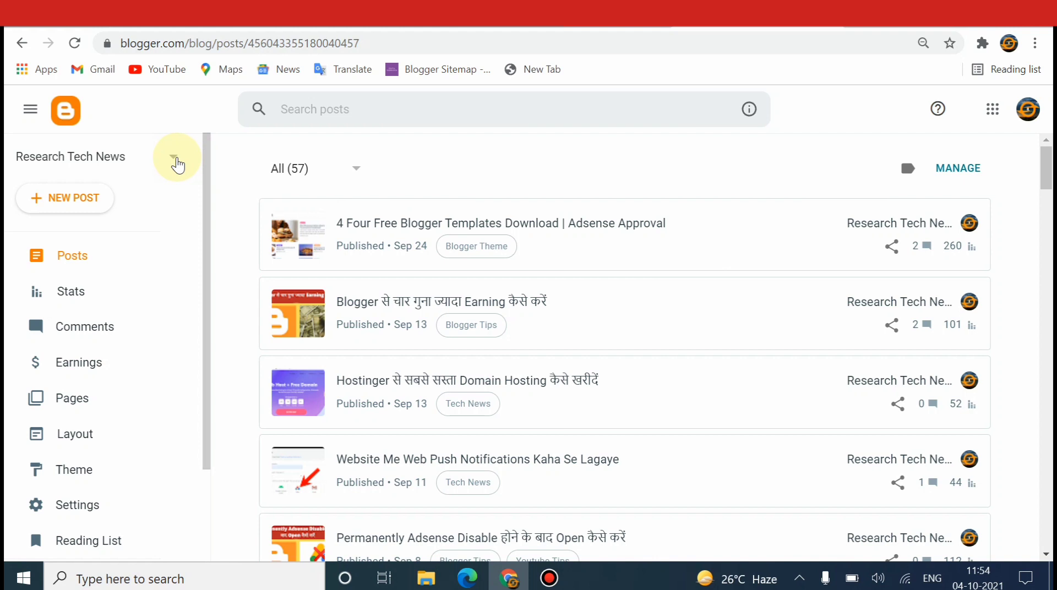
- Start creating a new blog and give it the title TECHNEWS
left_click(175, 161)
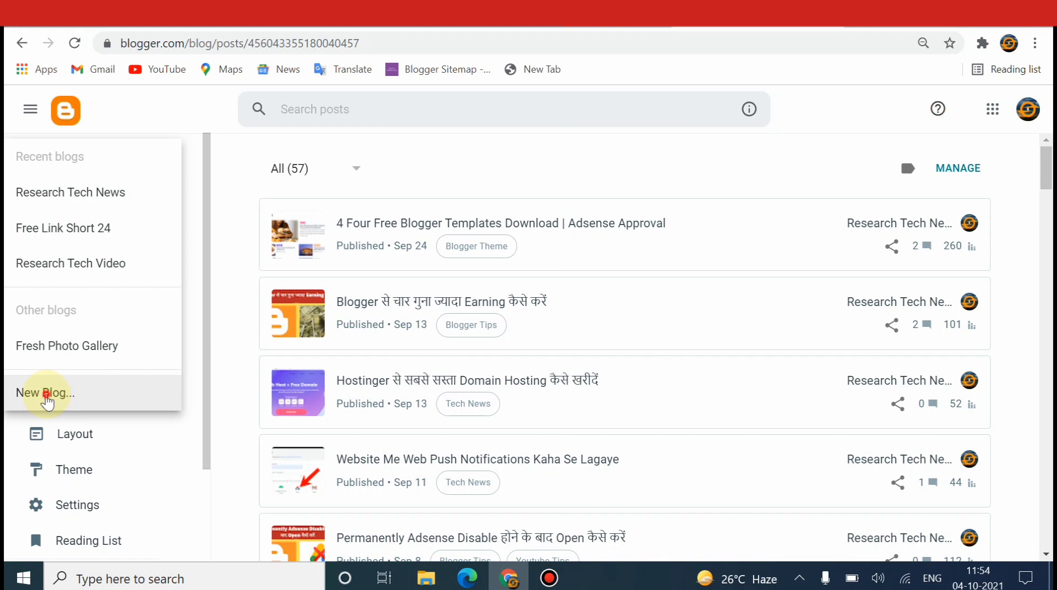
left_click(47, 401)
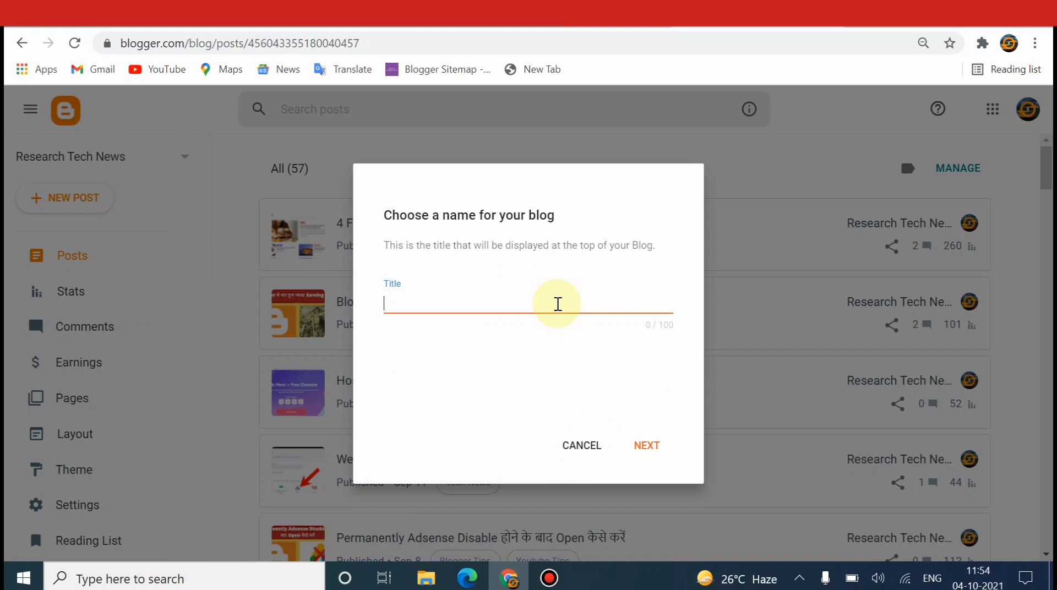
left_click(516, 306)
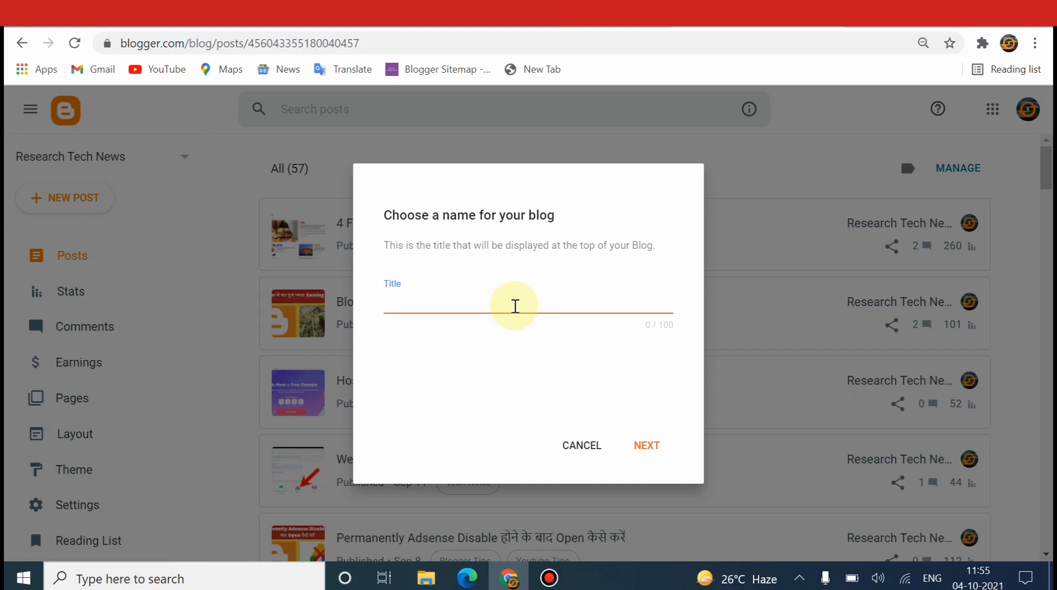
type("TECHNEWS")
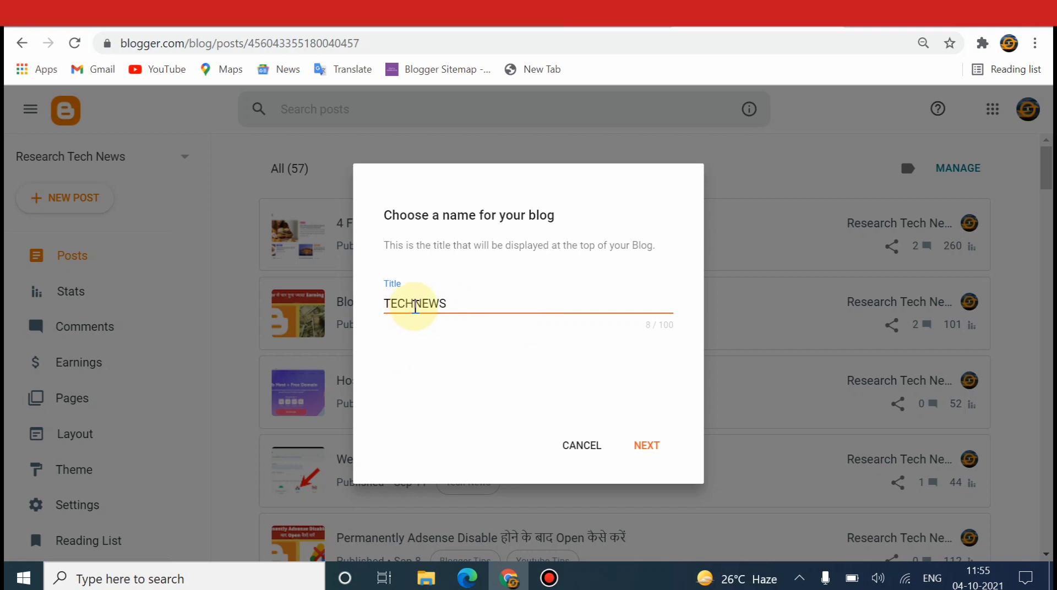
left_click(415, 306)
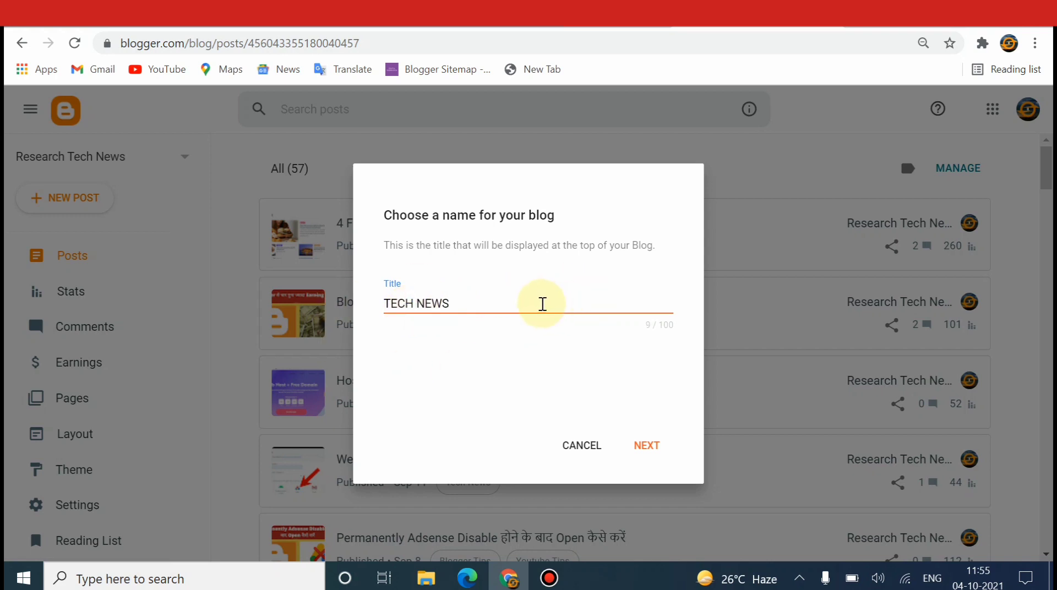
key("BackSpace")
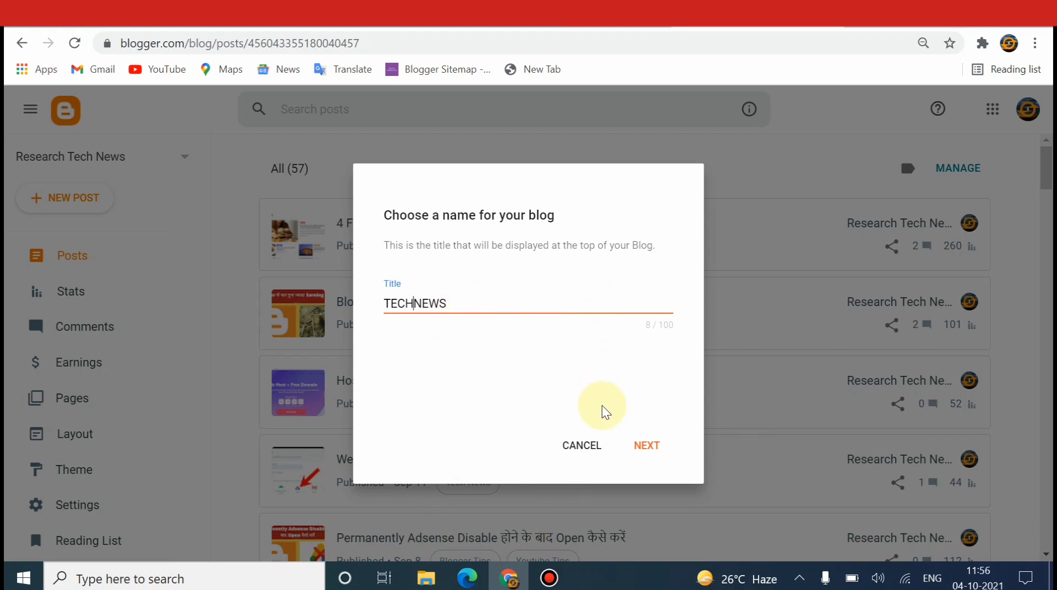
left_click(648, 451)
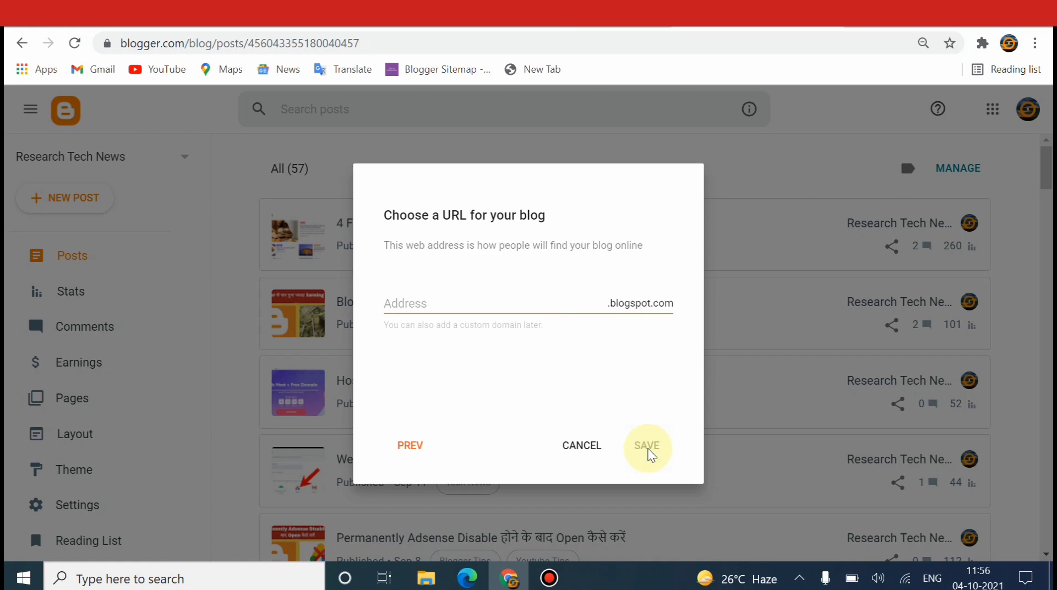
- Examine the web address of the GNEWS demo site as an example for the new blog's address
left_click(538, 302)
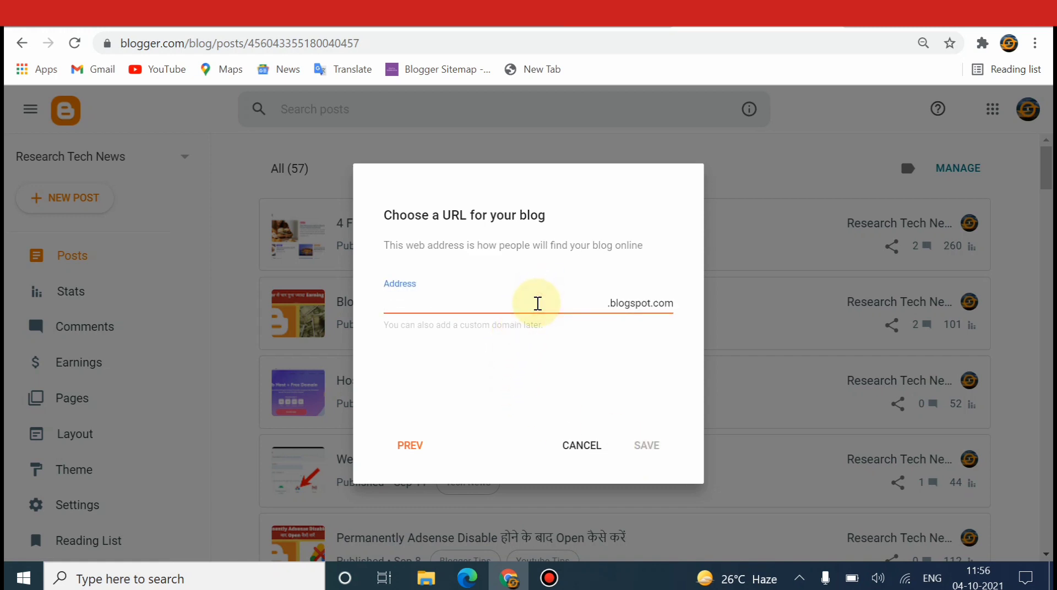
left_click(395, 25)
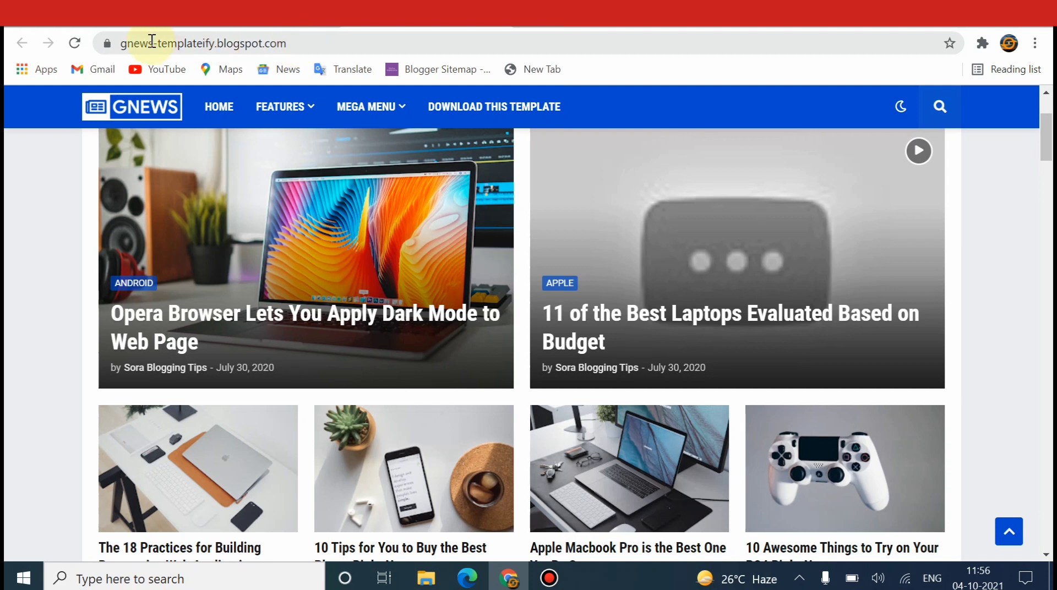
left_click(294, 43)
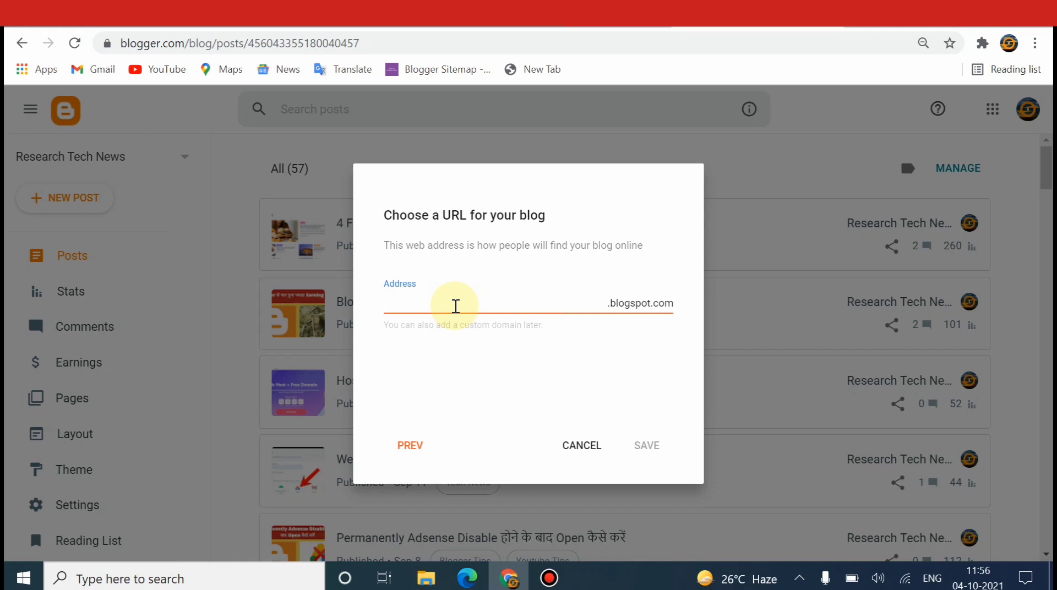
- Try technews and technews24 as the new blog's blogspot.com address, and remove the added 24
type("technews")
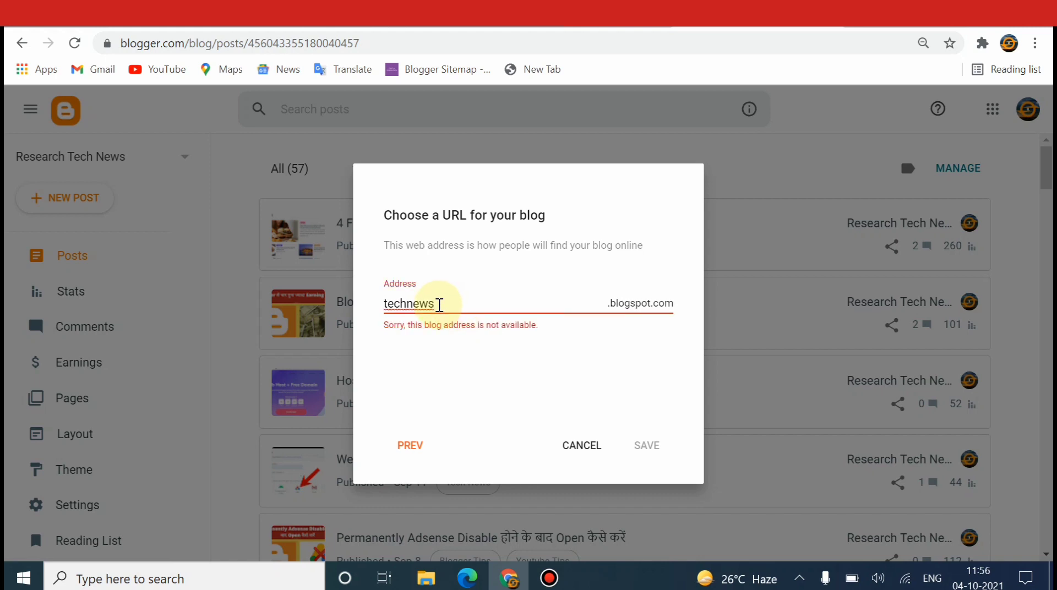
left_click_drag(436, 304, 371, 304)
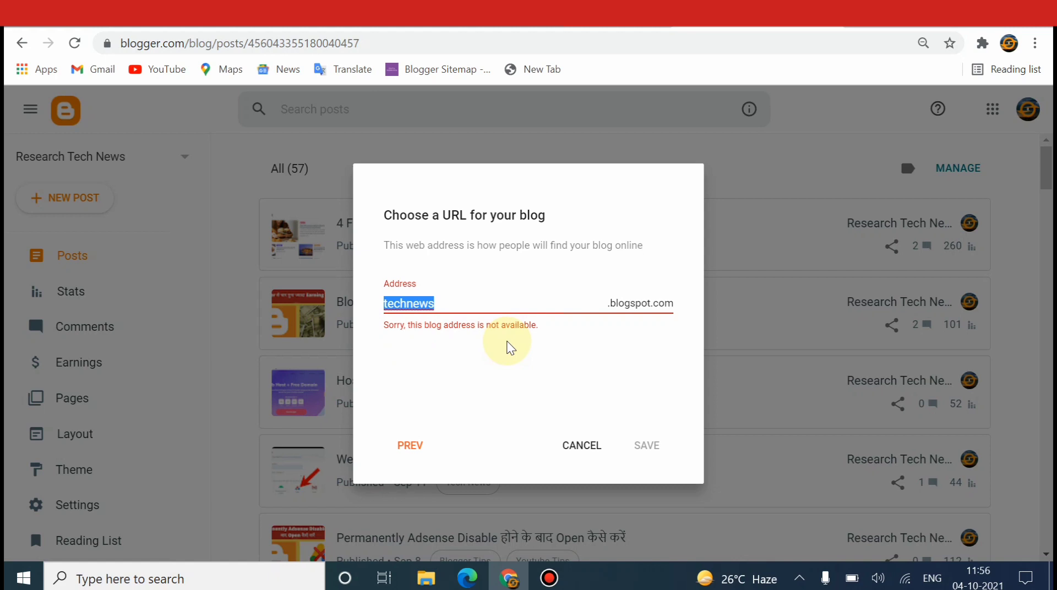
left_click(557, 301)
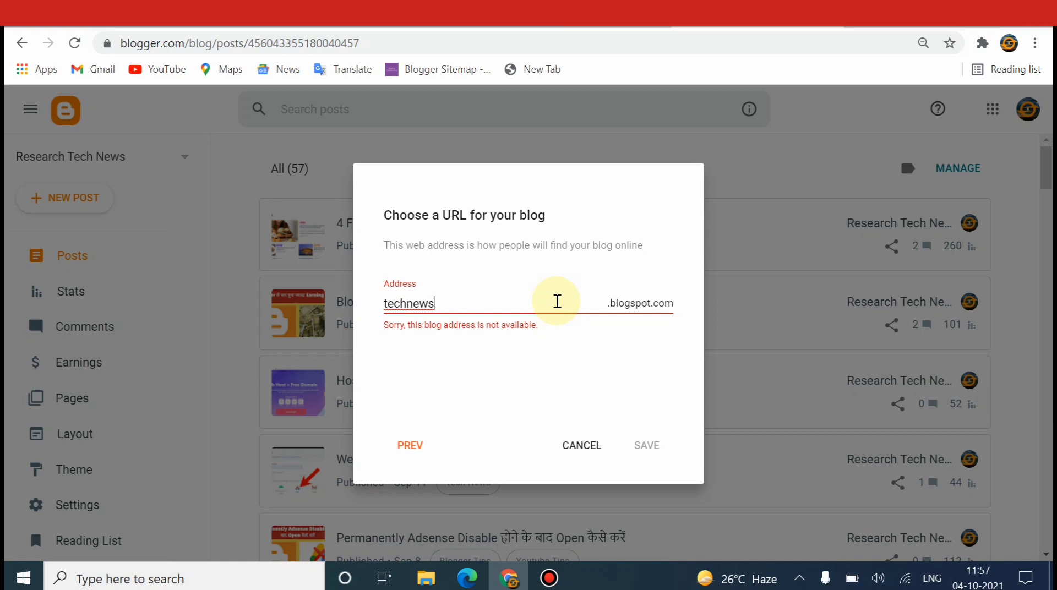
type("24")
key("BackSpace")
key("BackSpace")
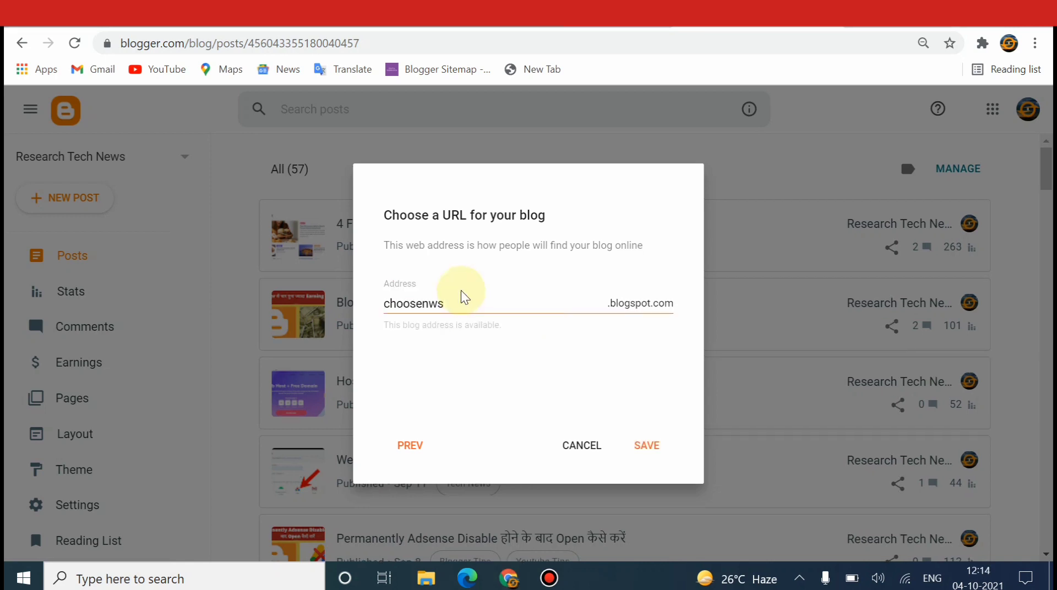
- Use choosenws as the blogspot.com address and save the new blog
left_click(461, 290)
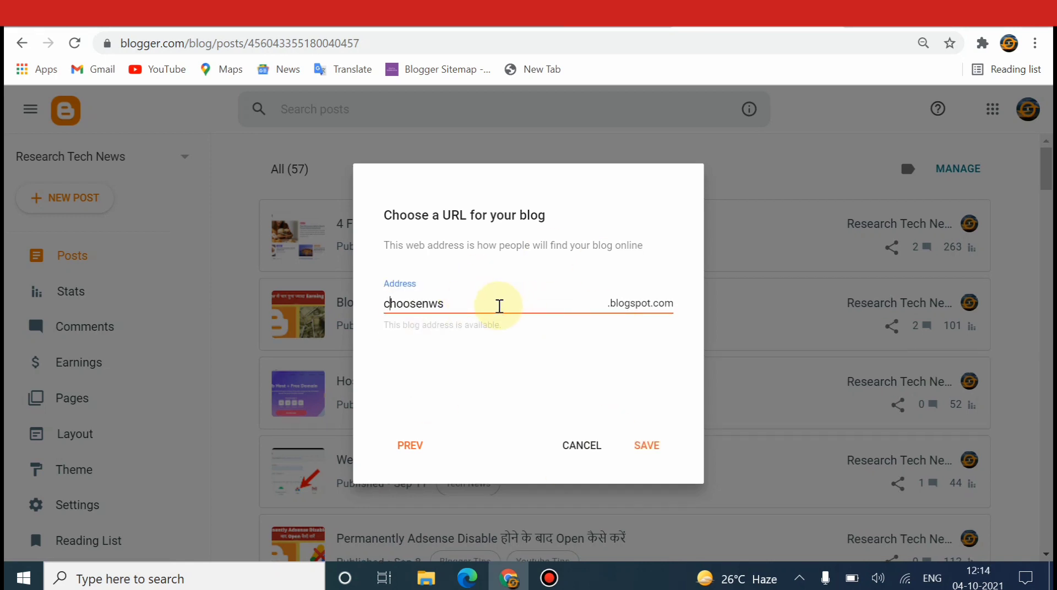
left_click_drag(500, 304, 385, 304)
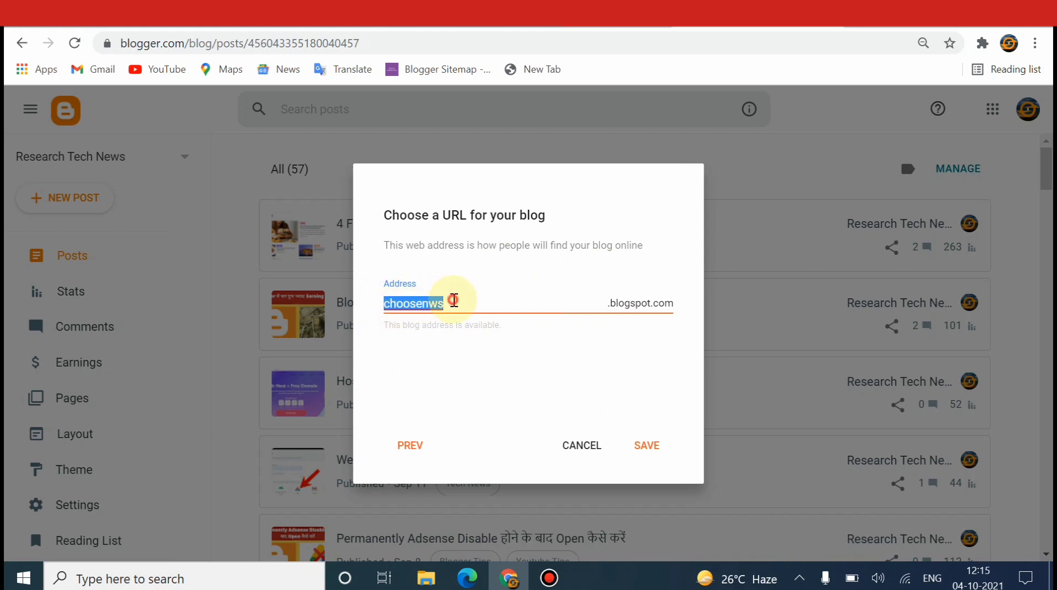
left_click(454, 301)
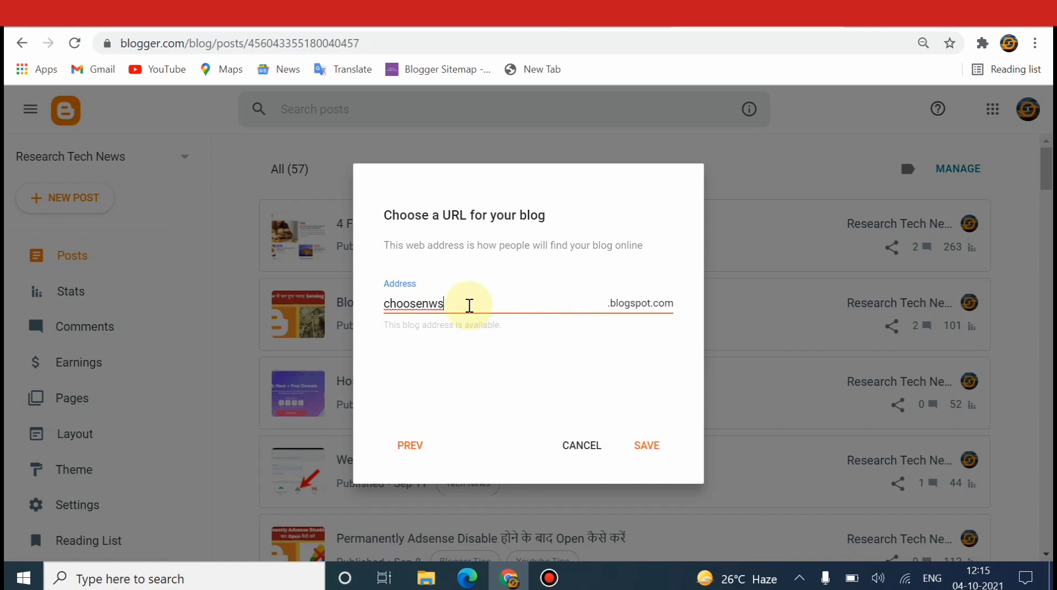
left_click_drag(469, 306, 378, 303)
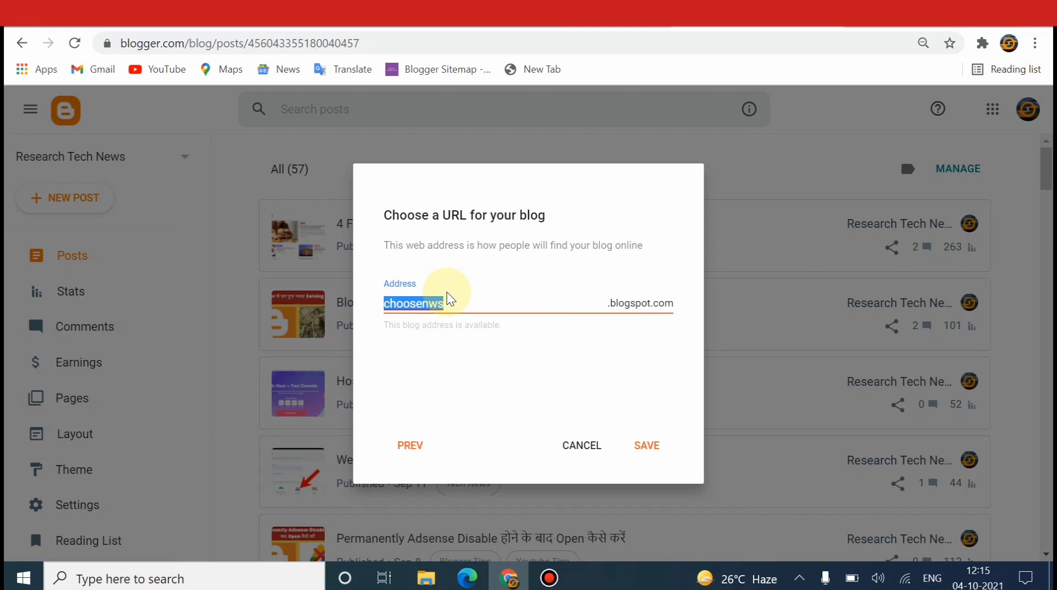
left_click(504, 304)
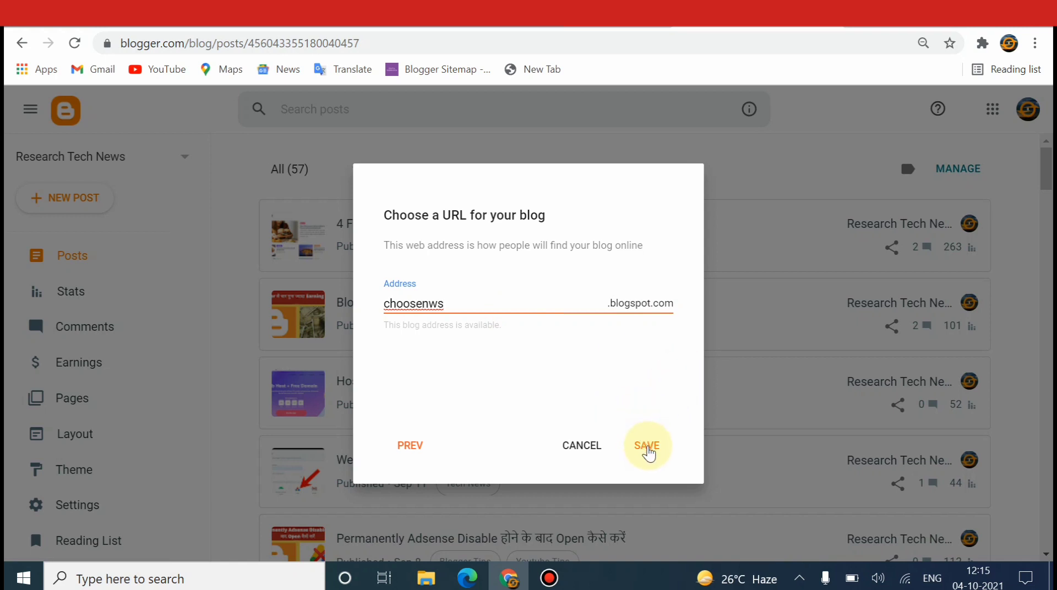
left_click(647, 450)
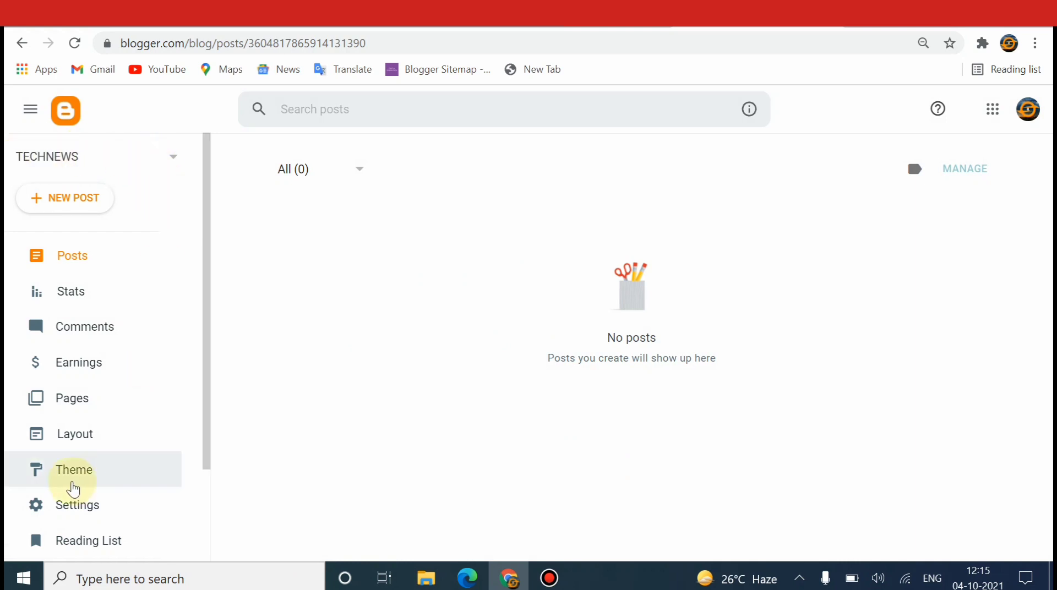
- Change the blog's title to ChooseNews in its basic settings and save it
left_click(75, 505)
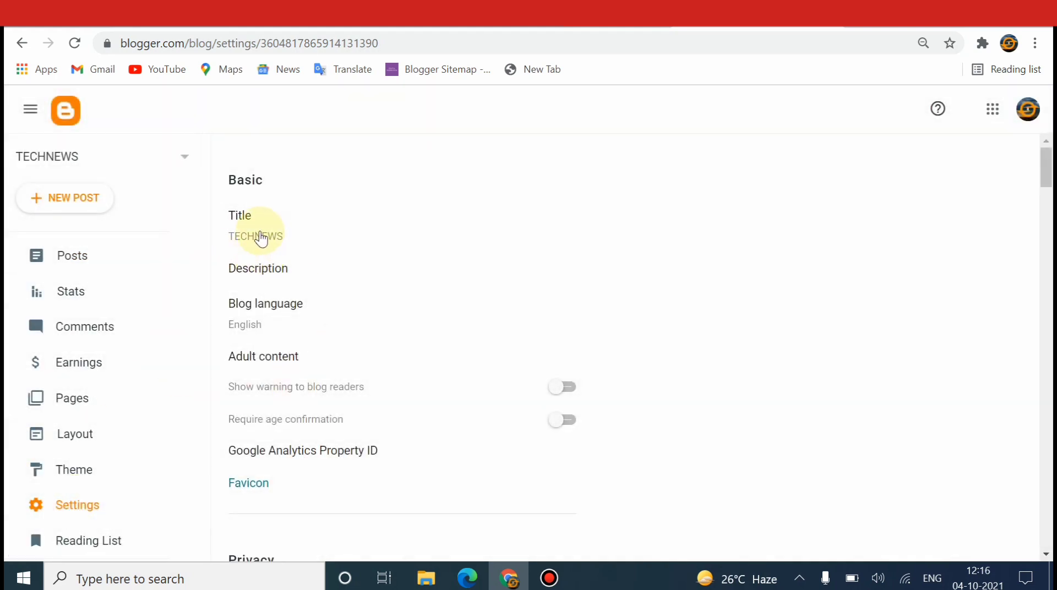
left_click(261, 239)
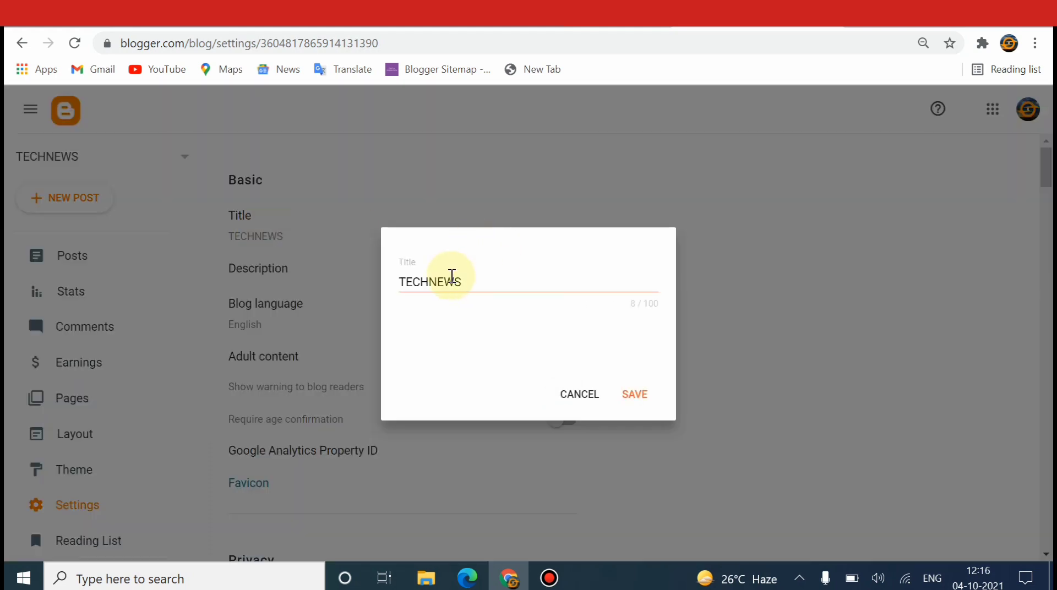
left_click_drag(429, 282, 380, 289)
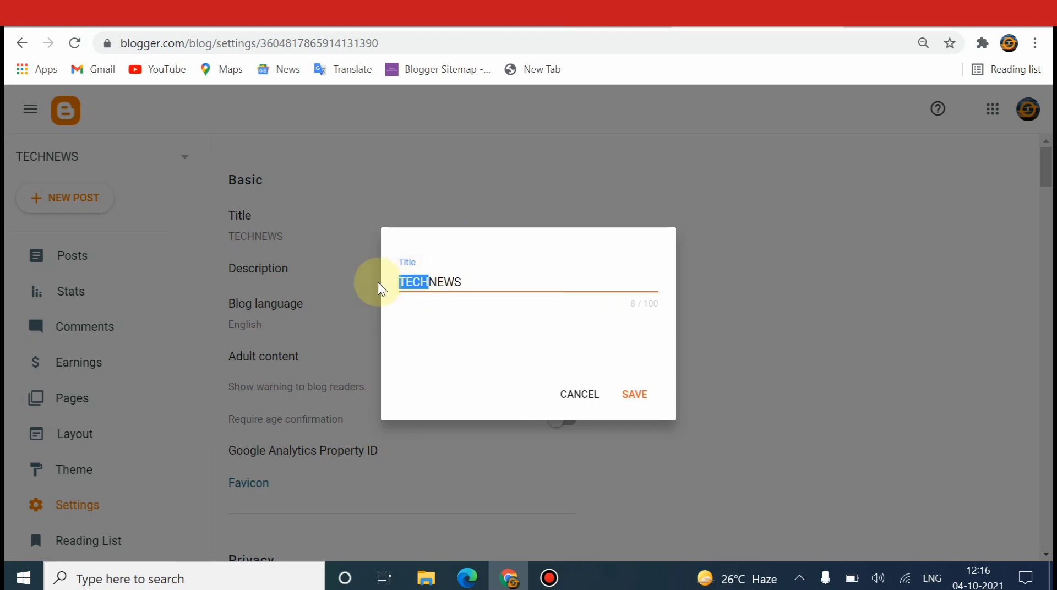
key("BackSpace")
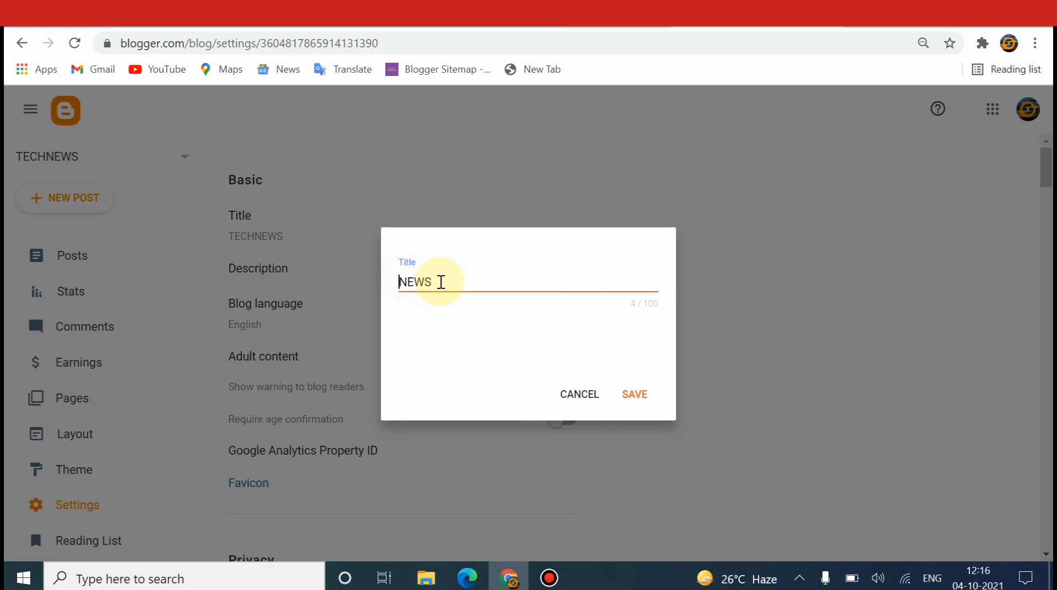
right_click(441, 282)
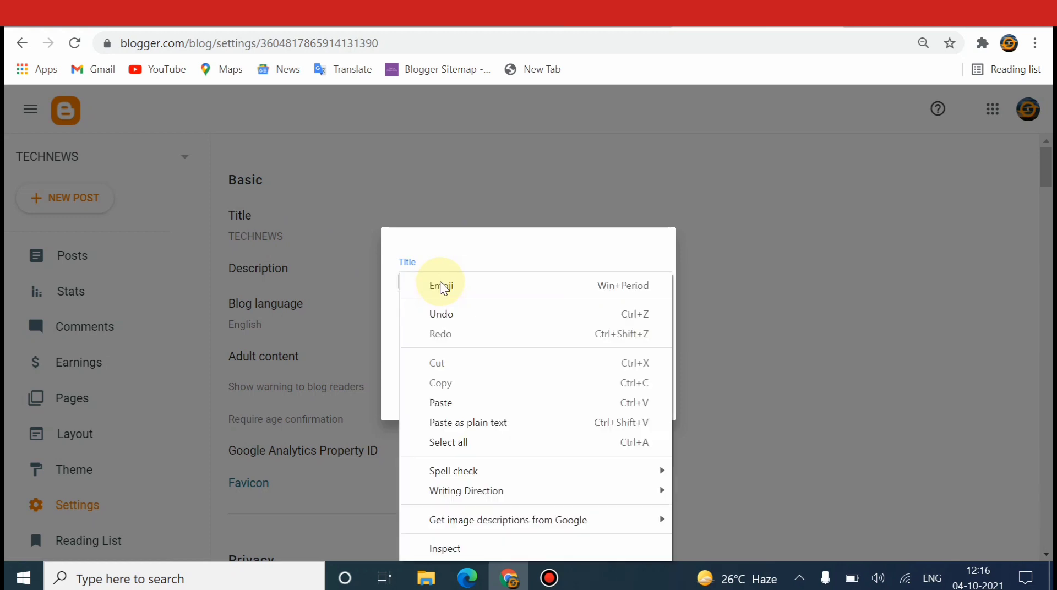
left_click(441, 402)
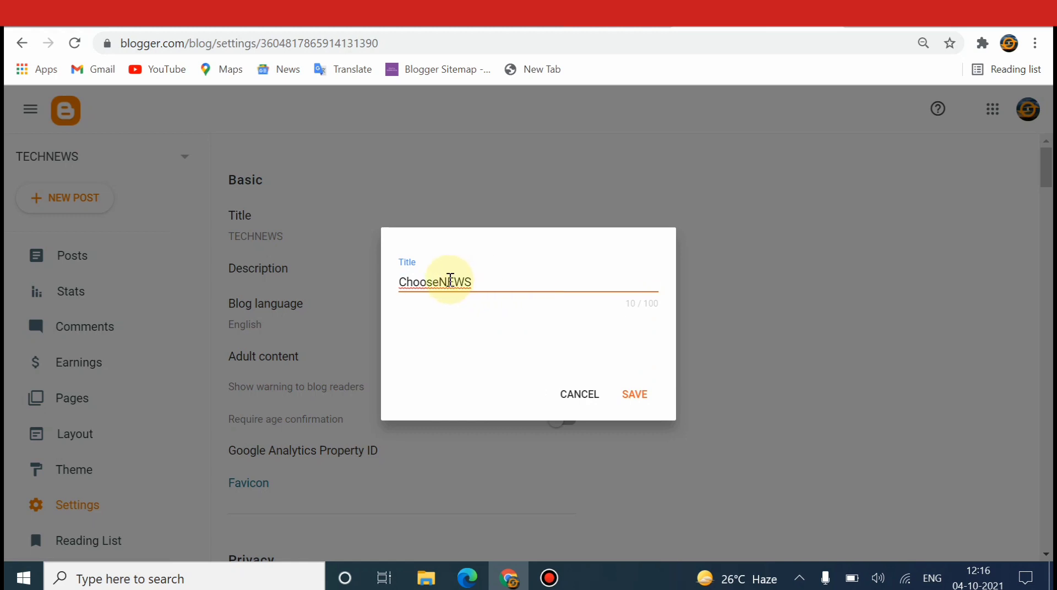
left_click_drag(448, 281, 486, 283)
key("BackSpace")
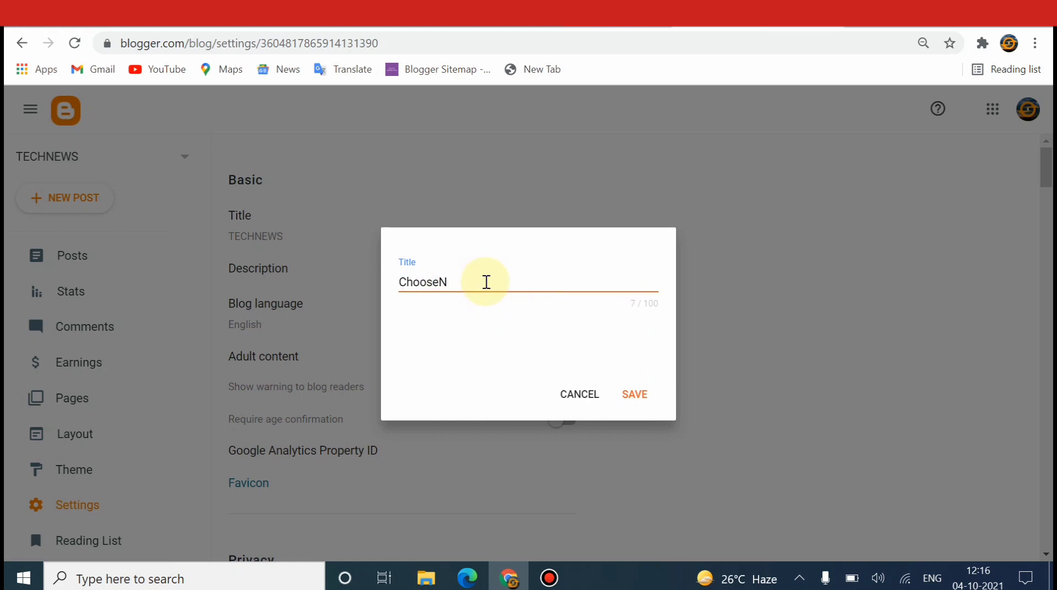
type("ews")
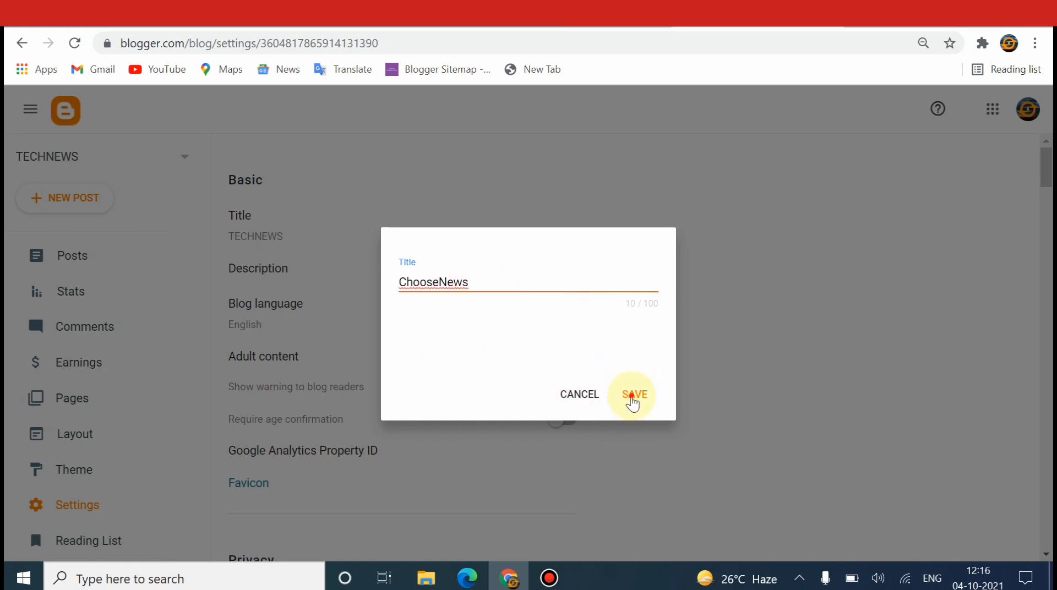
left_click(631, 399)
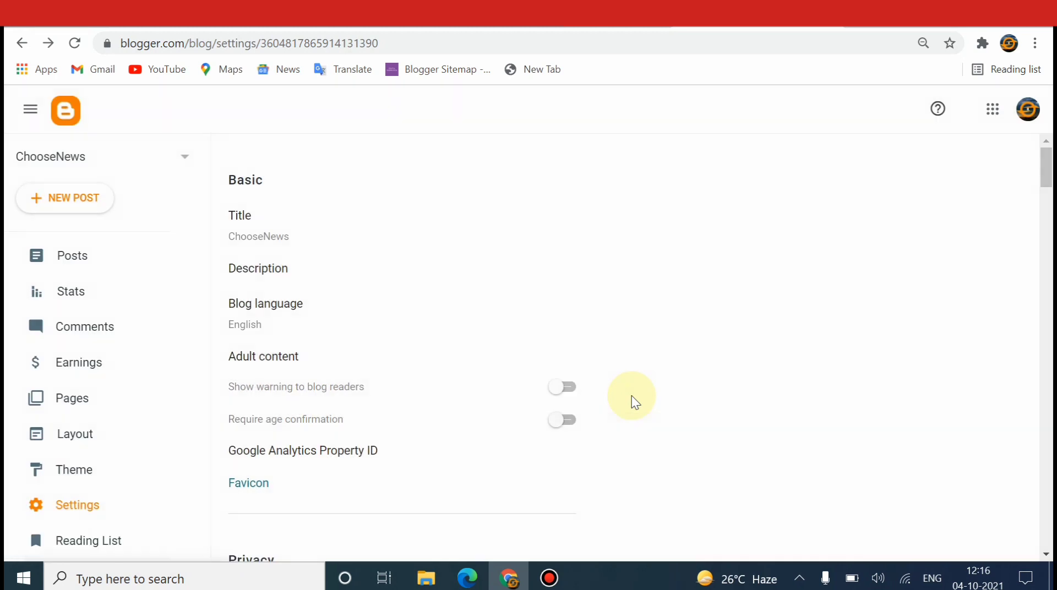
- Go to the blog's posts page and view the live ChooseNews blog
left_click(53, 255)
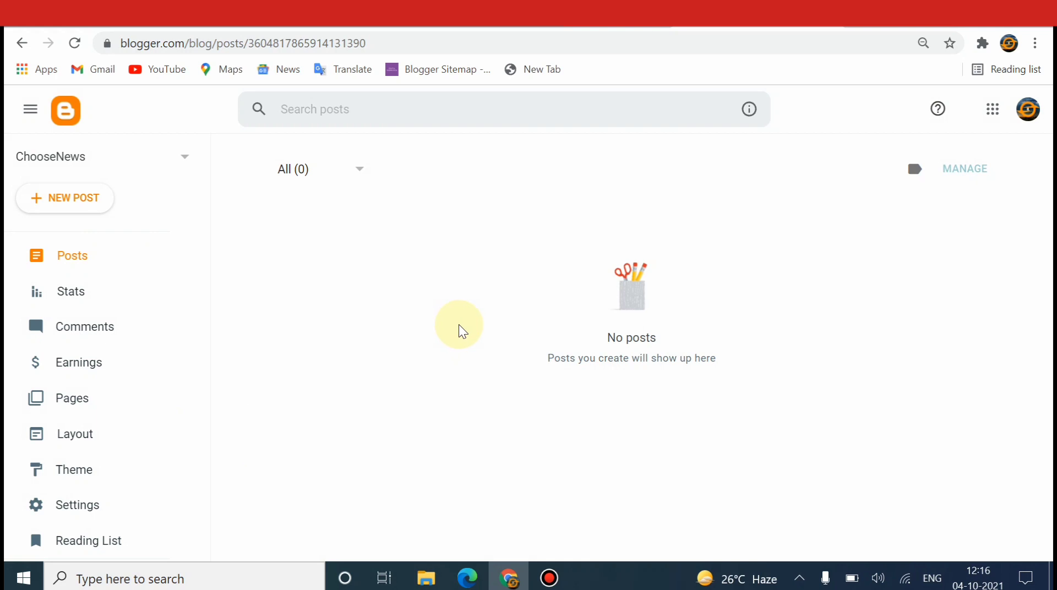
mouse_move(205, 248)
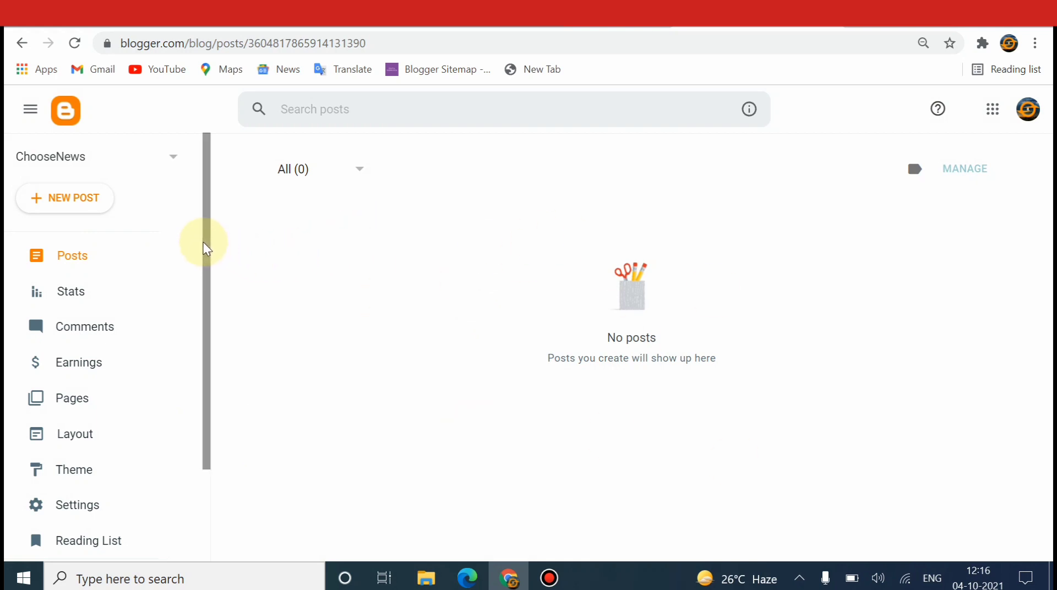
left_click_drag(205, 248, 208, 397)
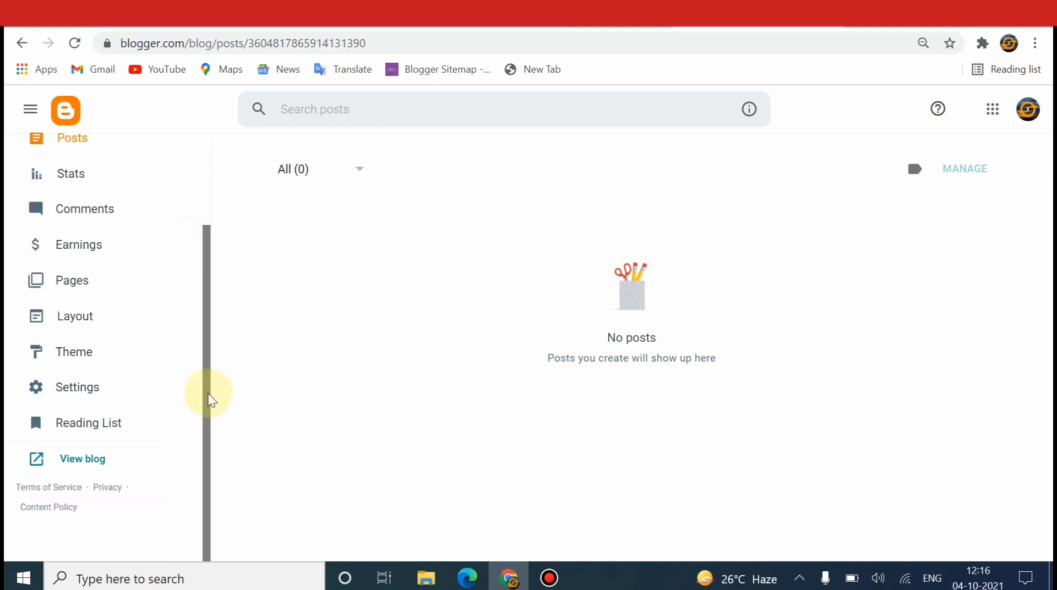
left_click(68, 464)
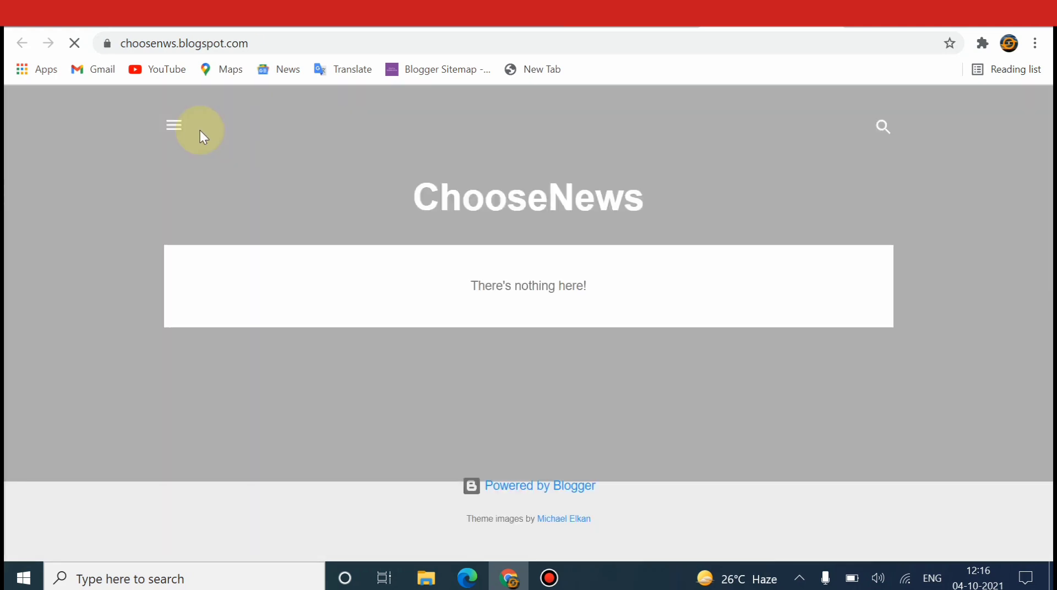
- Examine the live blog's web address and its blogspot.com ending, and return to the blog's dashboard
left_click_drag(266, 42, 119, 39)
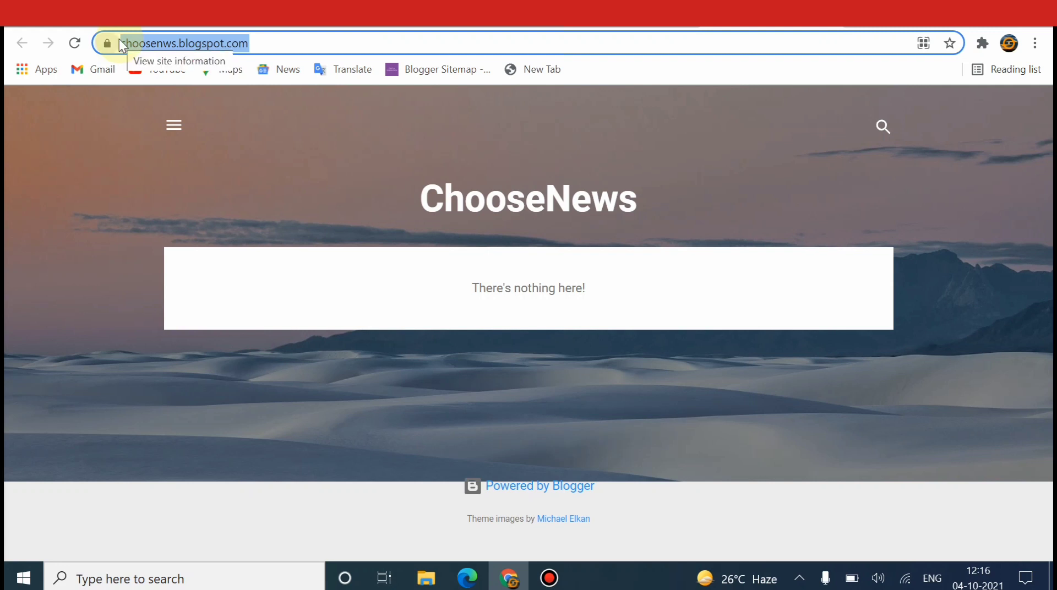
left_click(179, 41)
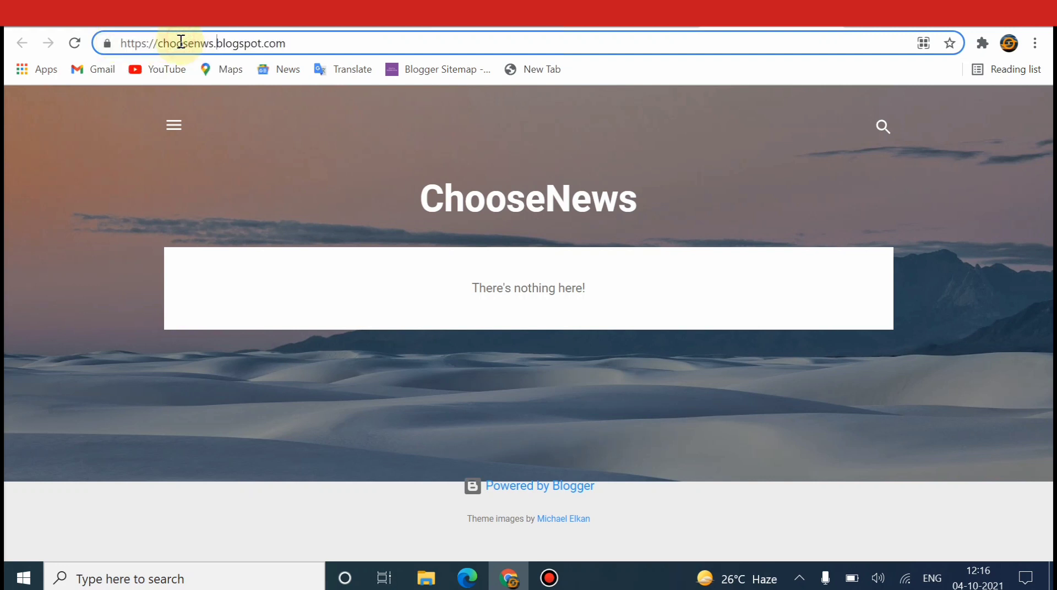
left_click(218, 42)
left_click(307, 41, "shift")
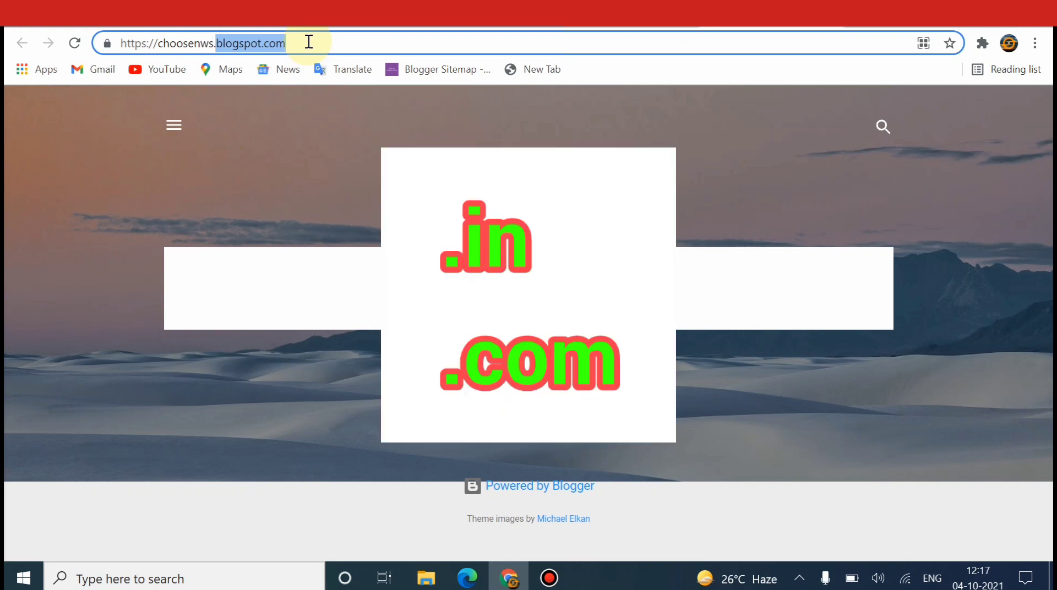
left_click(374, 133)
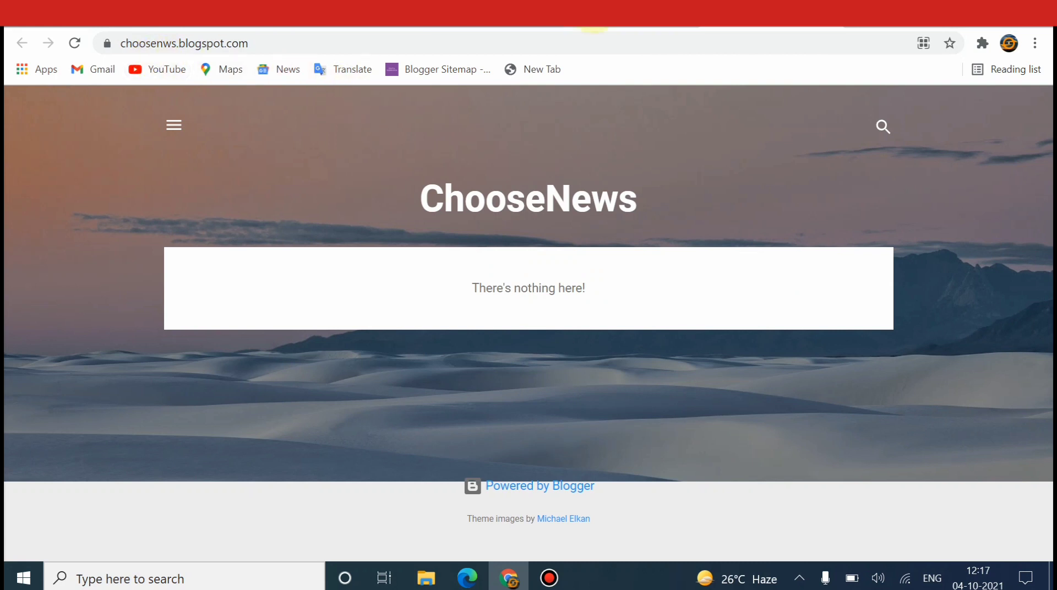
left_click(593, 25)
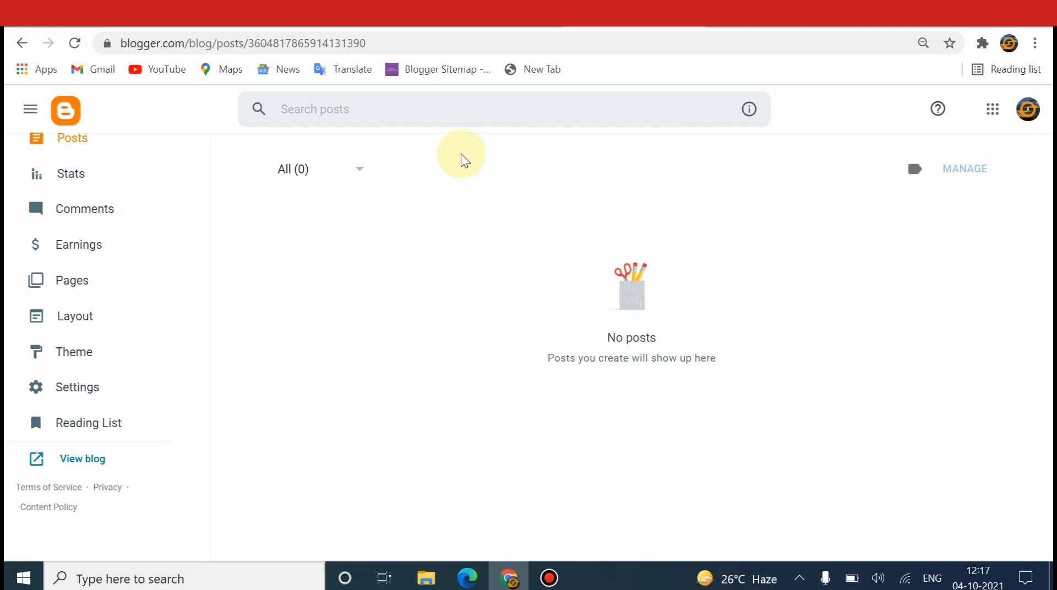
- Find the Gnews template in the free Blogger templates article on researchtechnews2.blogspot.com and download it from its gooyaabitemplates.com page
left_click(382, 25)
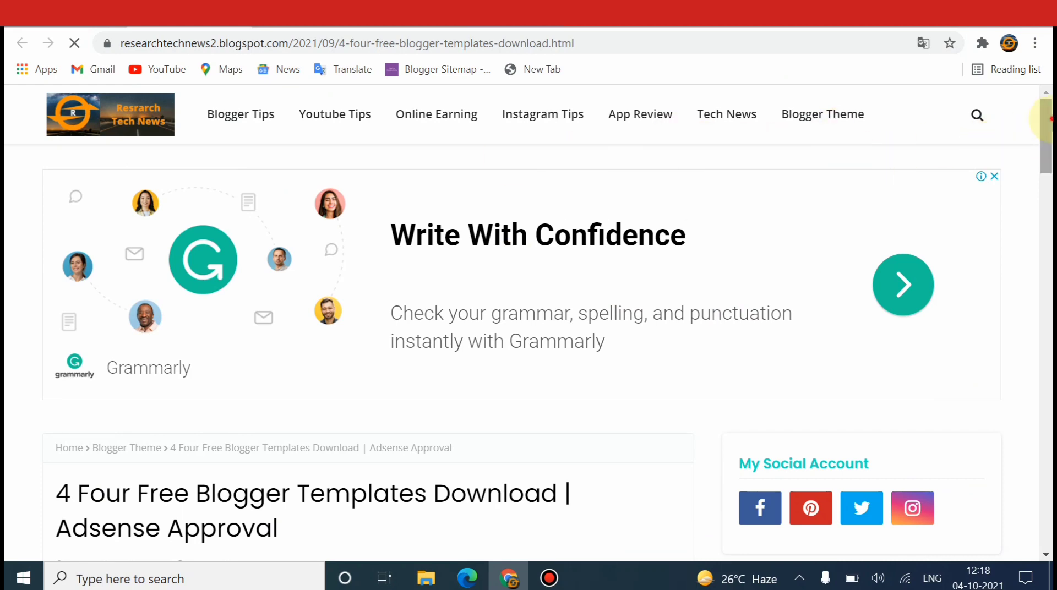
left_click_drag(1046, 137, 1045, 277)
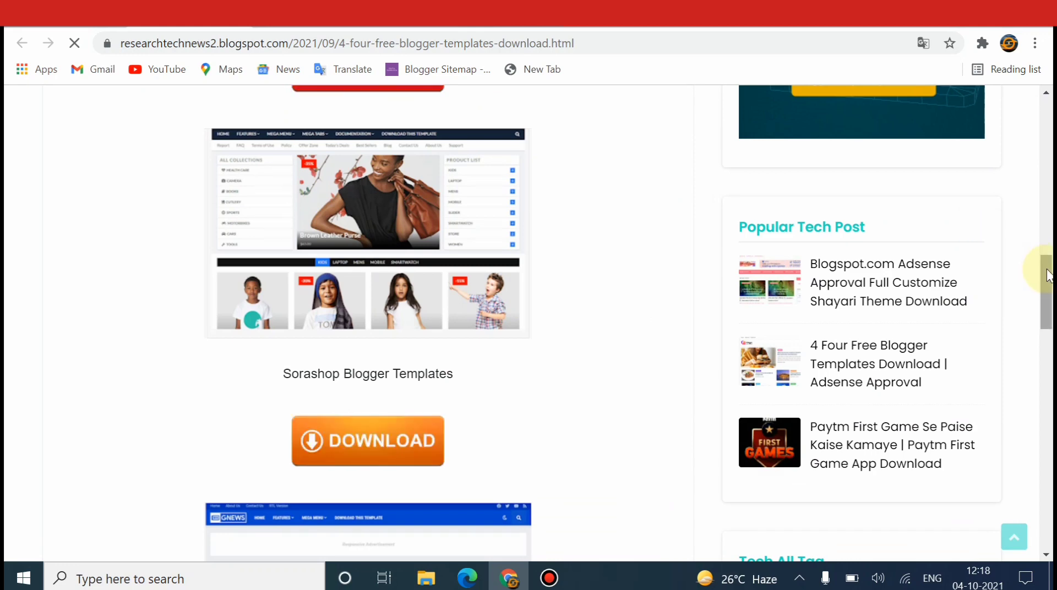
left_click_drag(1048, 274, 1049, 320)
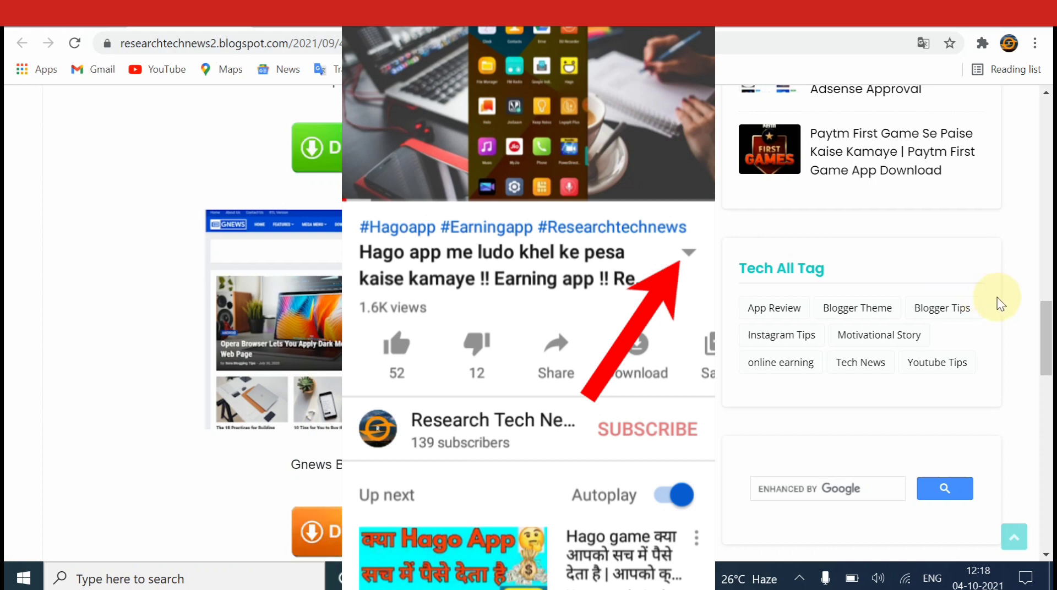
left_click_drag(1048, 328, 1050, 361)
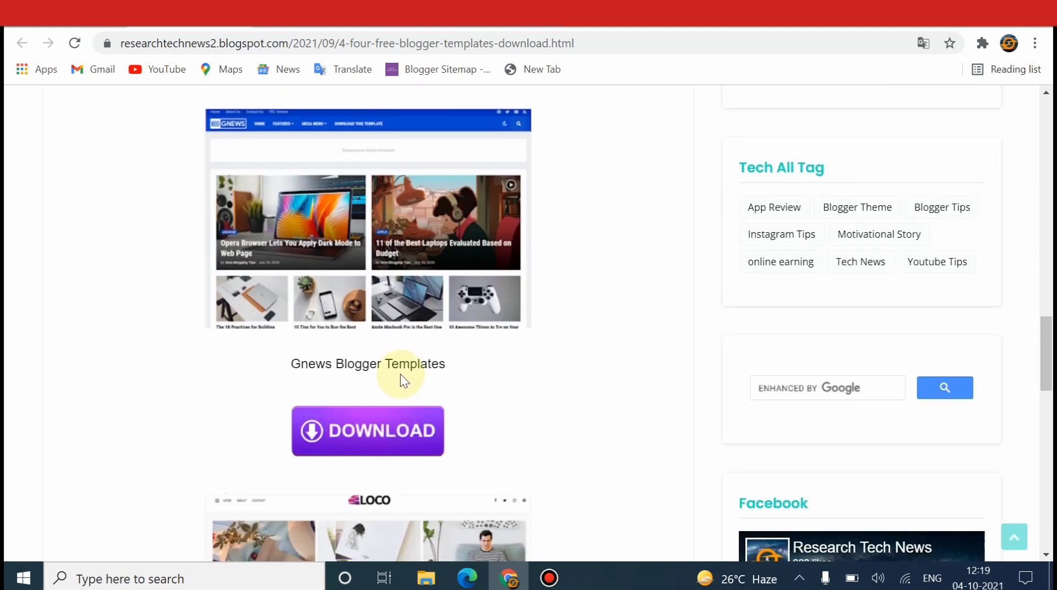
left_click(374, 449)
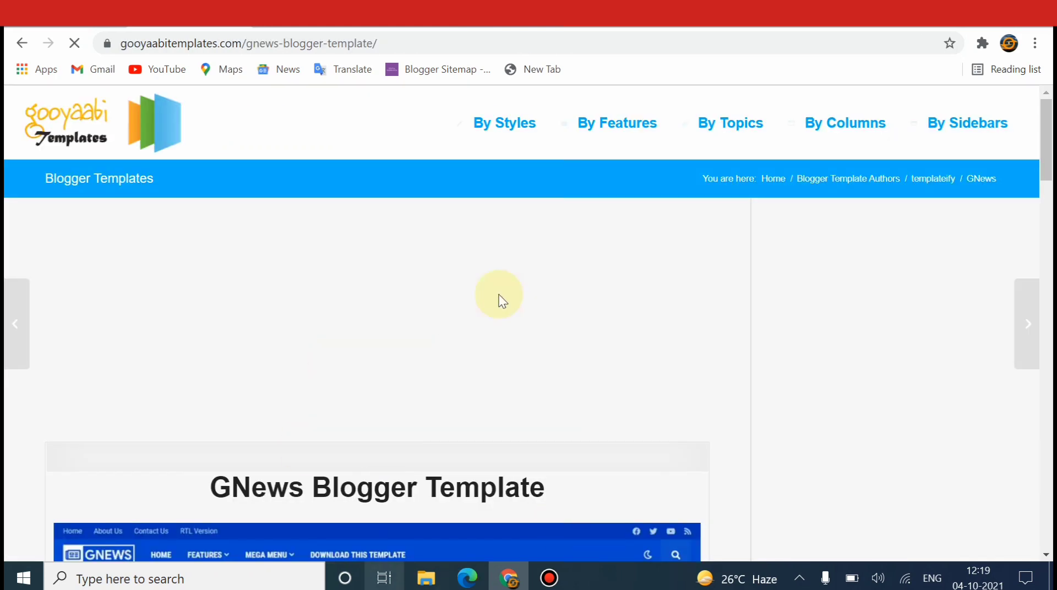
left_click_drag(1047, 125, 1049, 236)
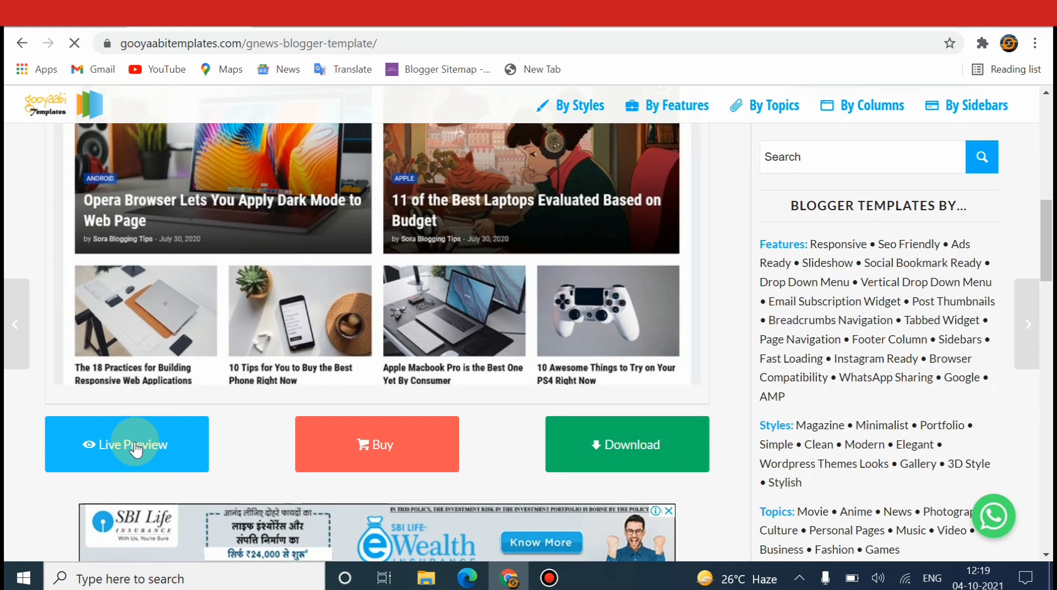
left_click(612, 456)
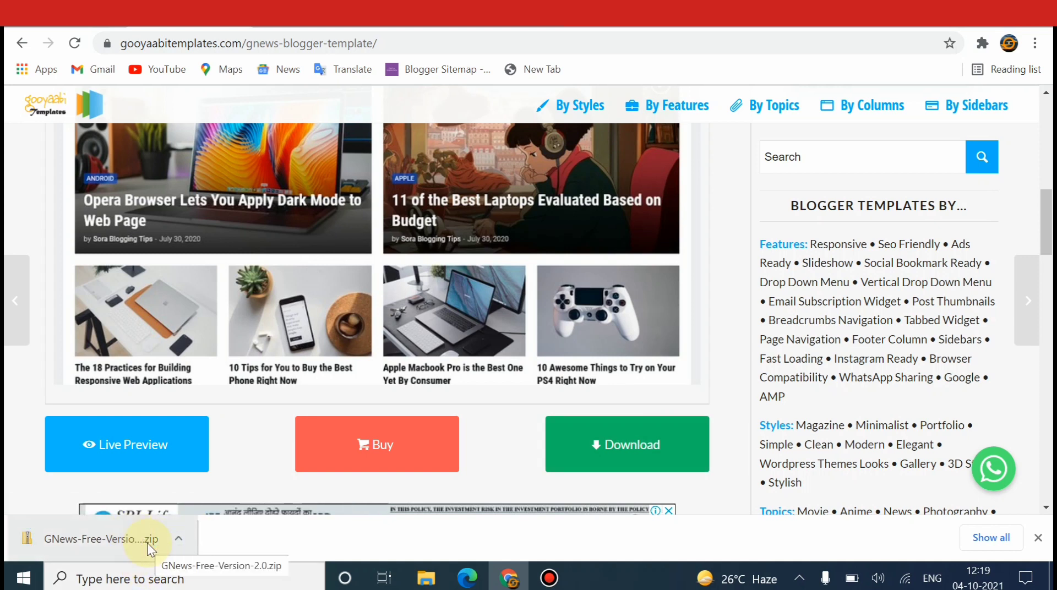
- Open the downloaded GNews-Free-Version-2.0 zip and extract all its files into the Downloads folder
left_click(177, 537)
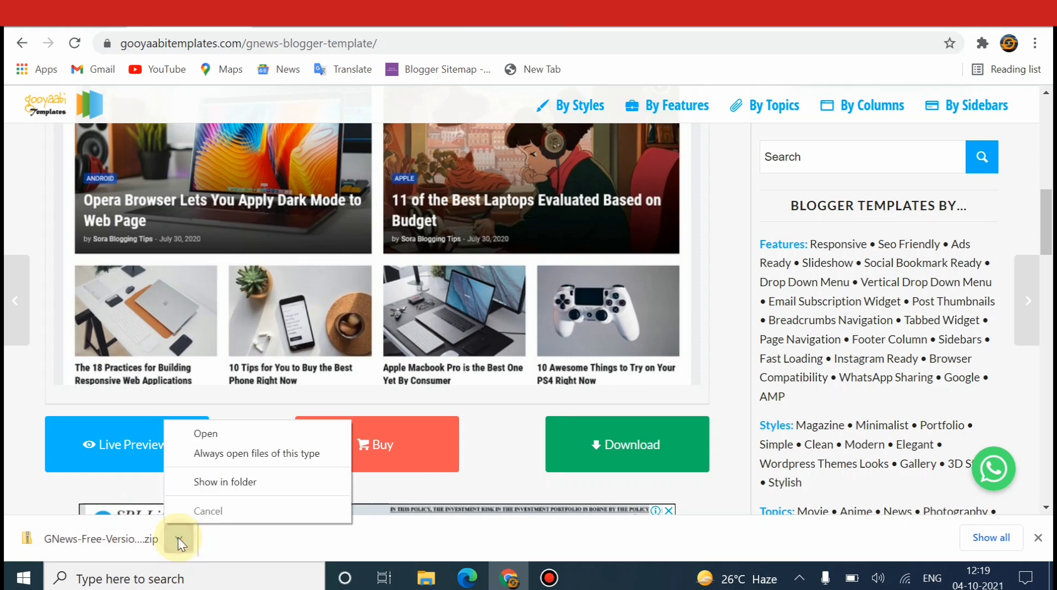
left_click(197, 438)
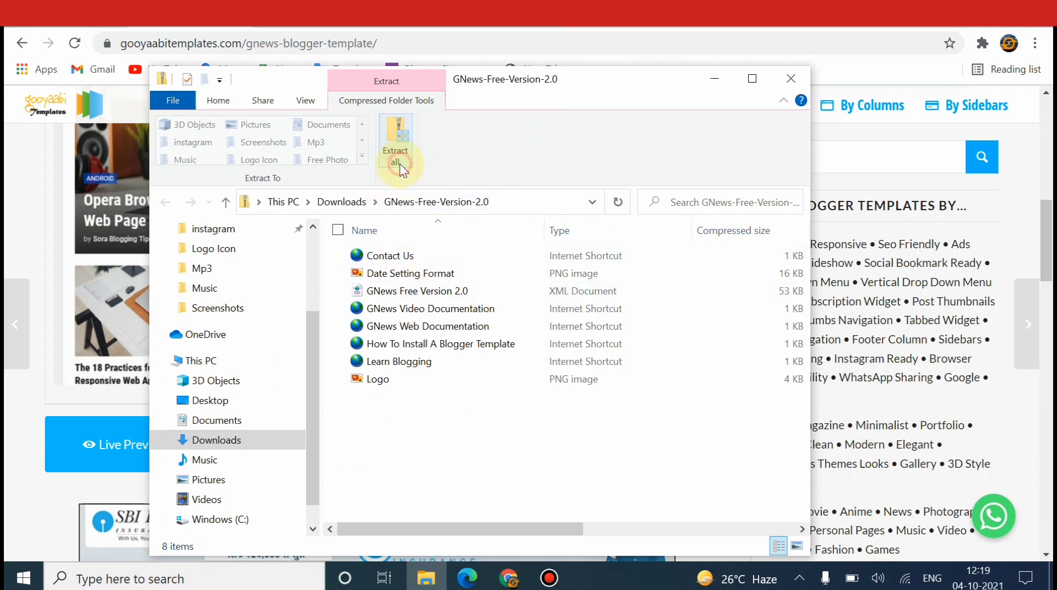
left_click(400, 164)
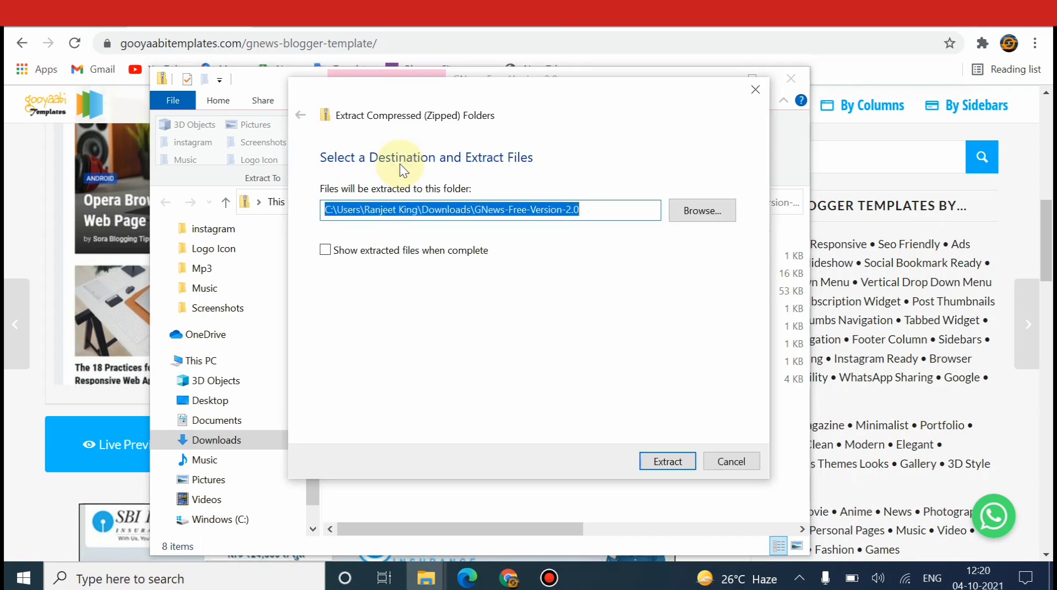
left_click(687, 212)
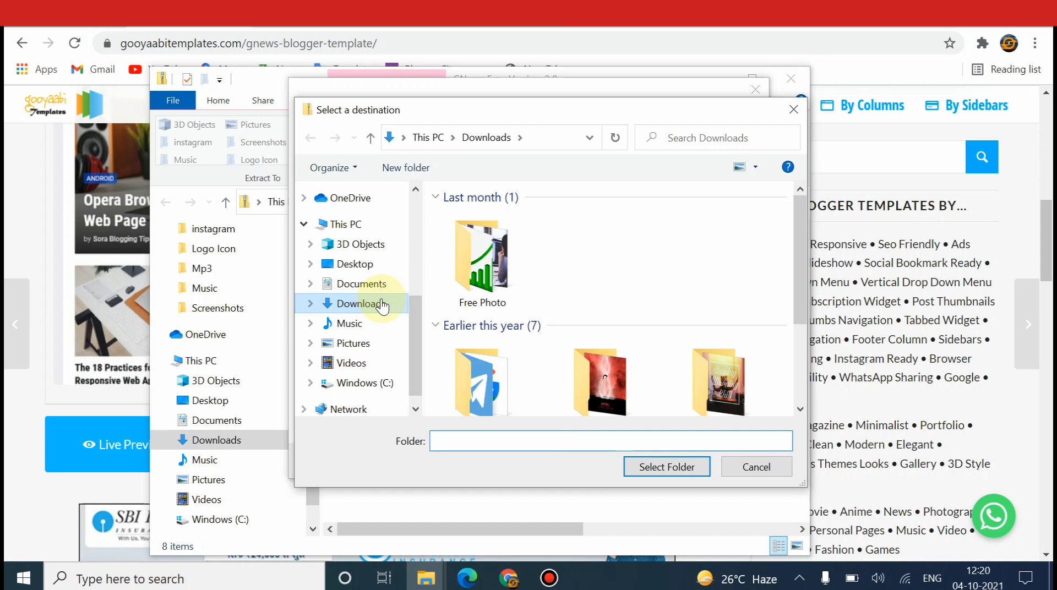
left_click(359, 304)
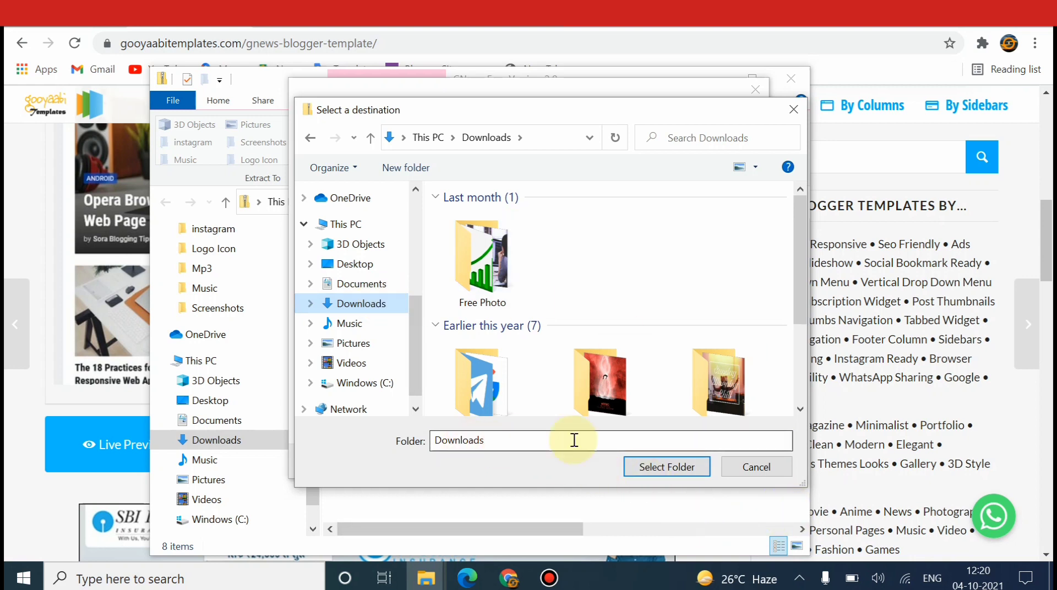
left_click(656, 468)
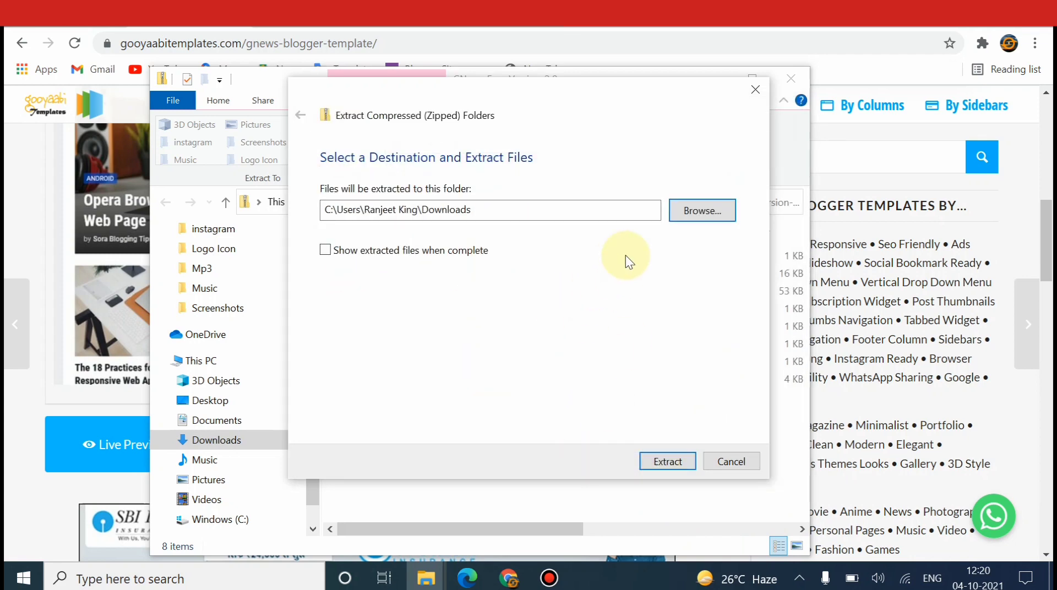
left_click(653, 462)
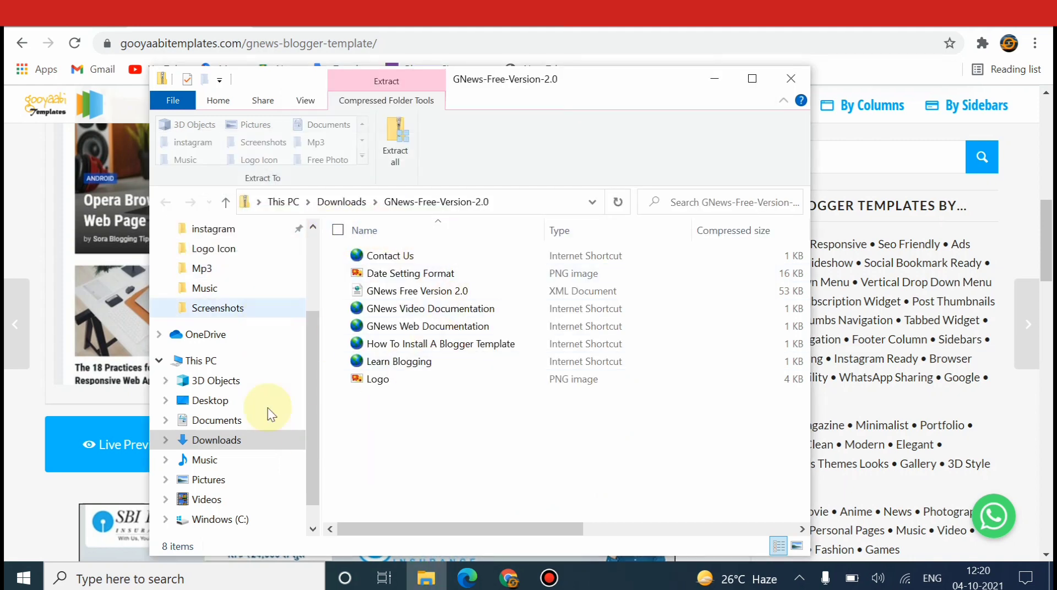
- Locate the GNews-Free-Version-2.0 archive in the maximized Downloads folder and open it to check its contents
left_click(268, 441)
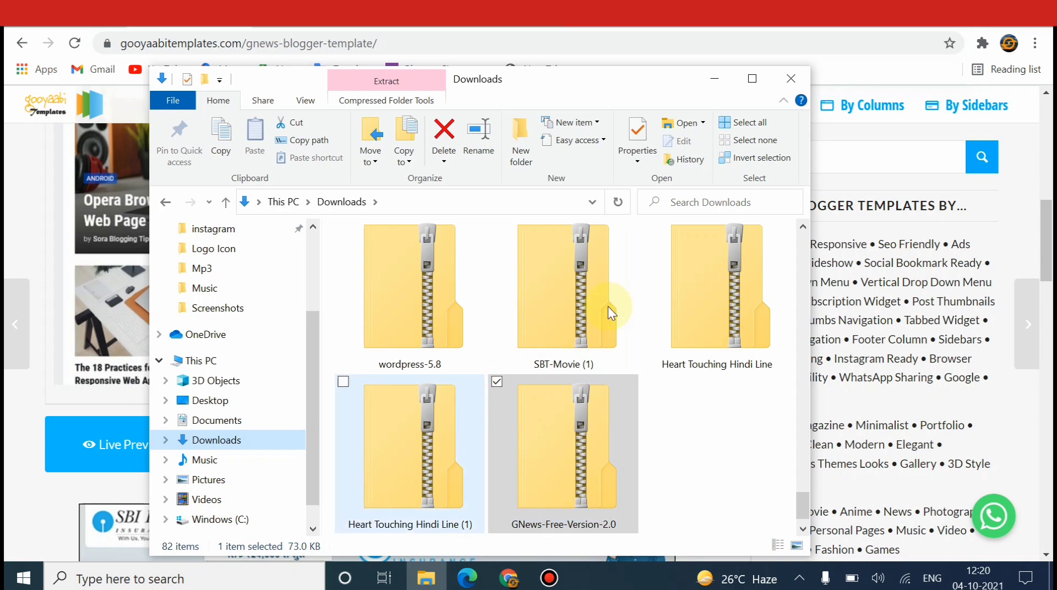
left_click(742, 77)
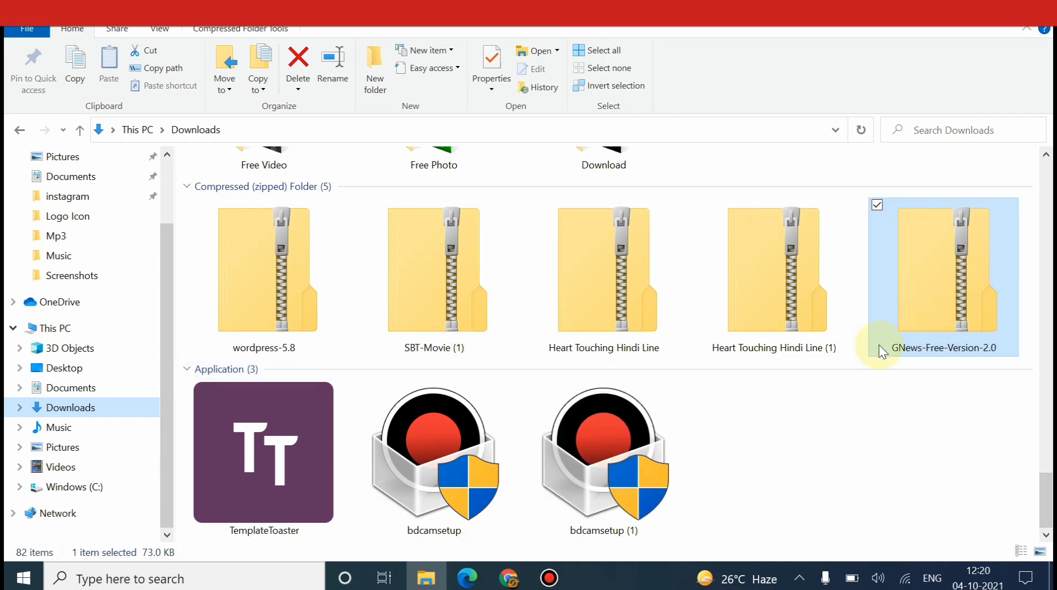
double_click(923, 301)
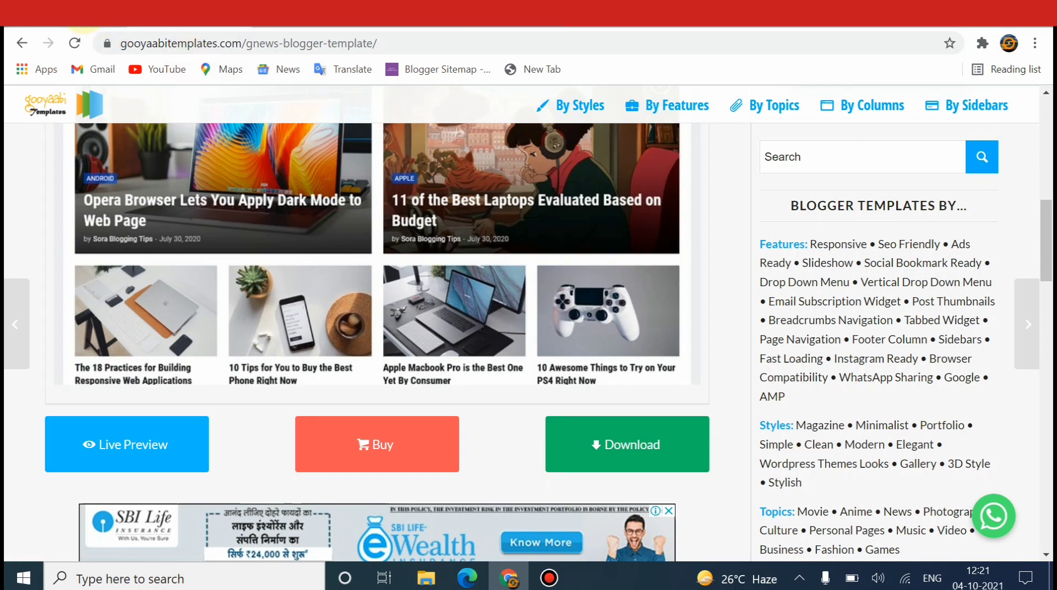
- Return to the ChooseNews blog, check how its live page looks, and open the blog's theme settings
left_click(83, 26)
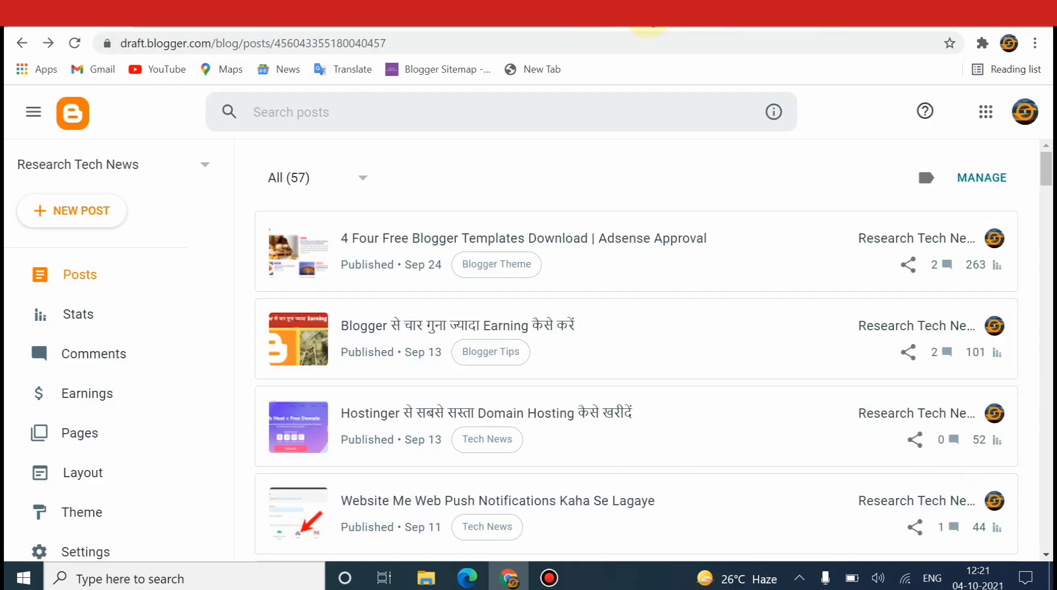
left_click(648, 24)
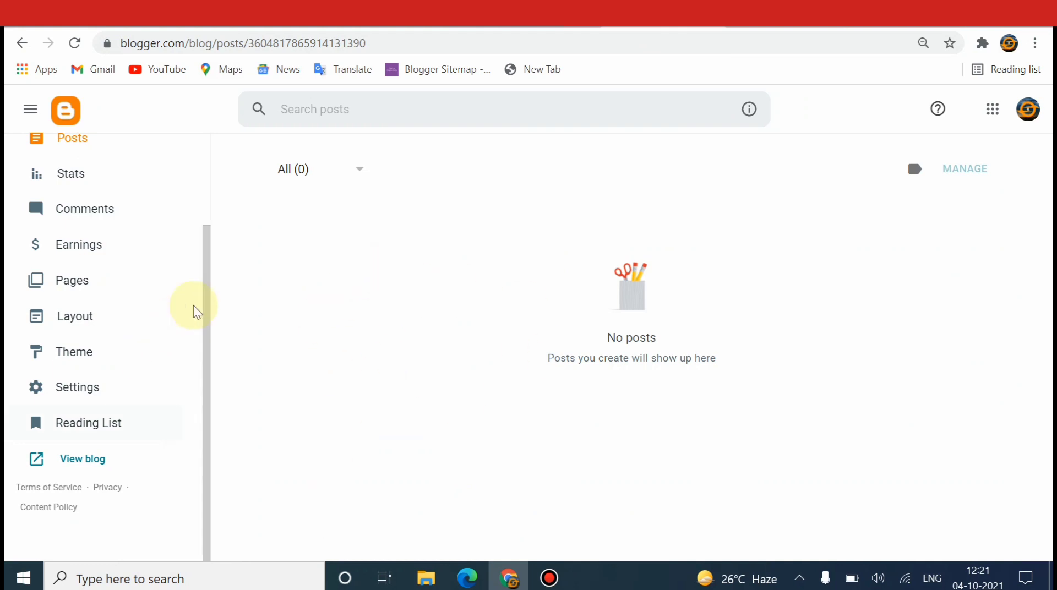
left_click_drag(206, 302, 210, 226)
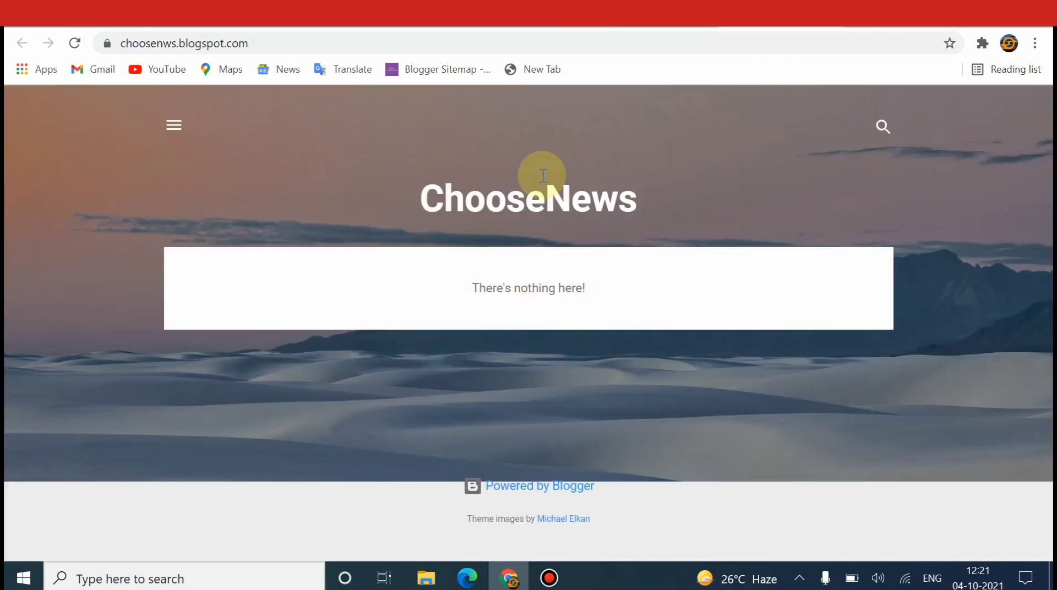
left_click(616, 28)
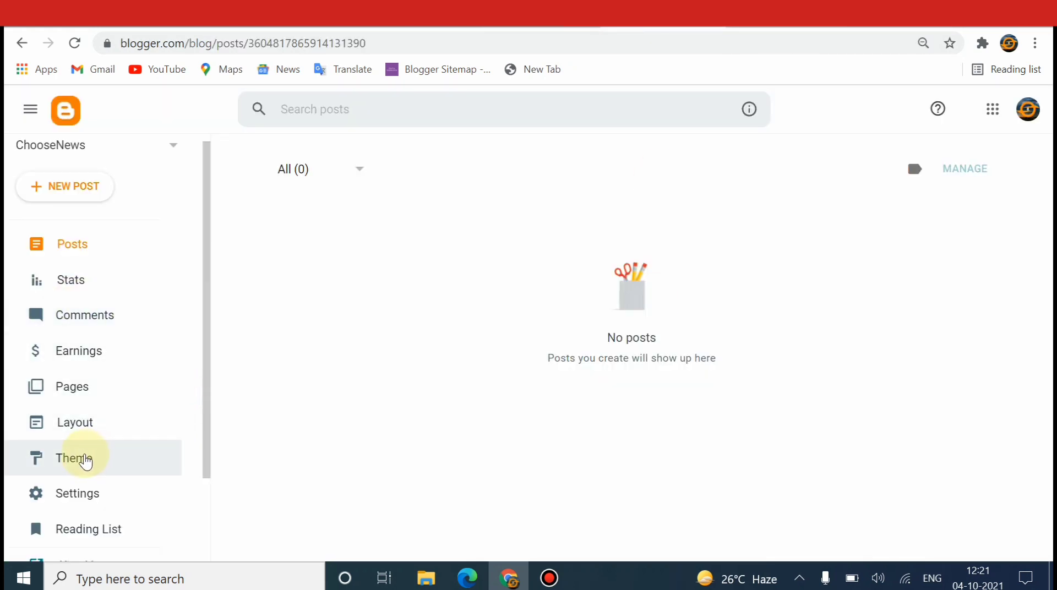
left_click(141, 462)
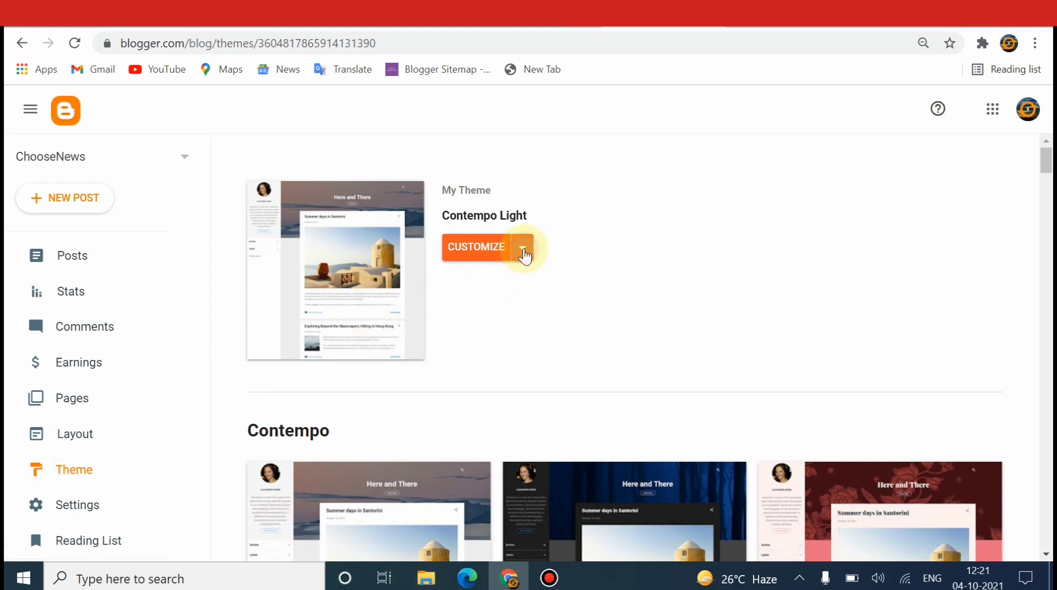
left_click(524, 253)
left_click(647, 230)
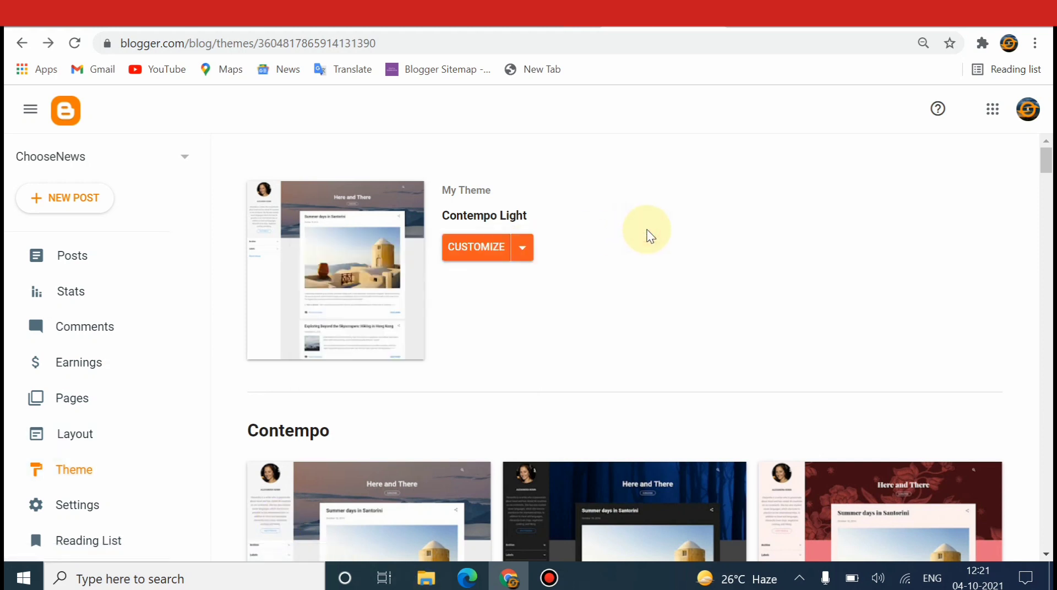
mouse_move(1045, 159)
left_mouse_down()
mouse_move(1045, 289)
mouse_move(1048, 157)
left_mouse_up()
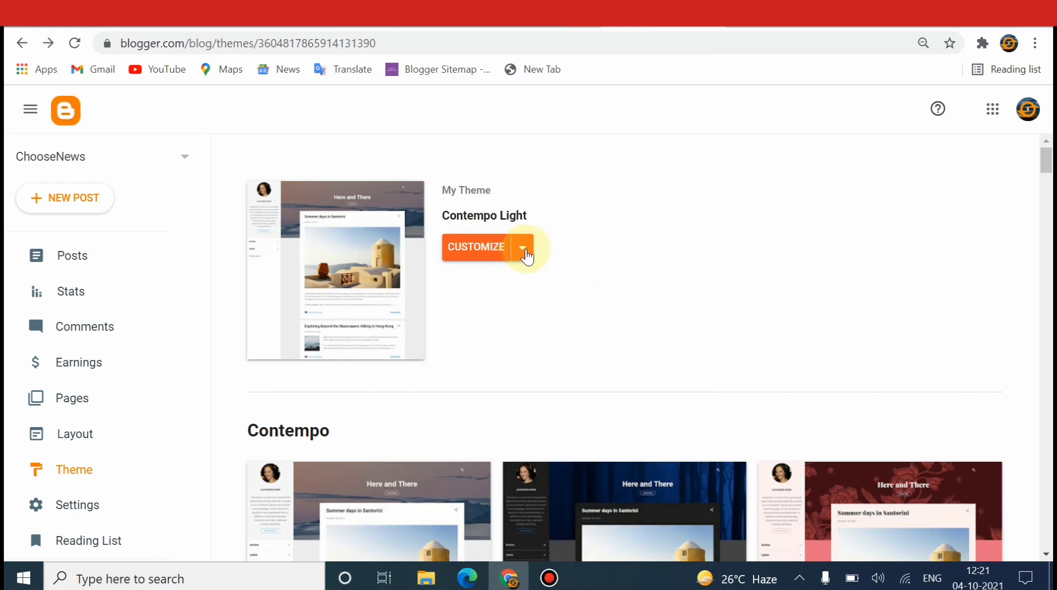
- Restore the blog's theme by uploading the GNews Free Version 2.0 file from the Downloads folder
left_click(523, 249)
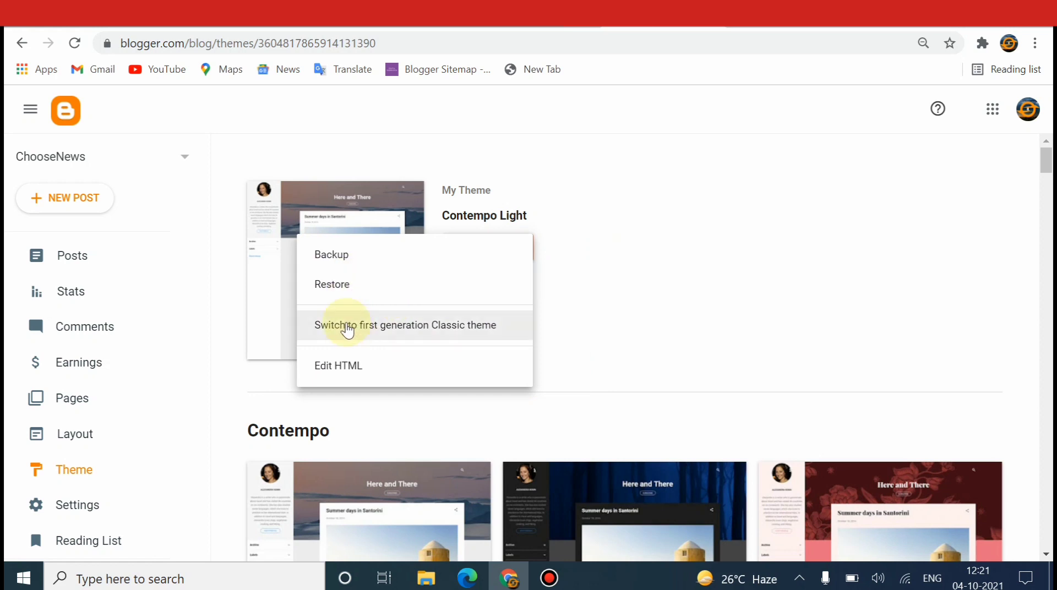
left_click(342, 288)
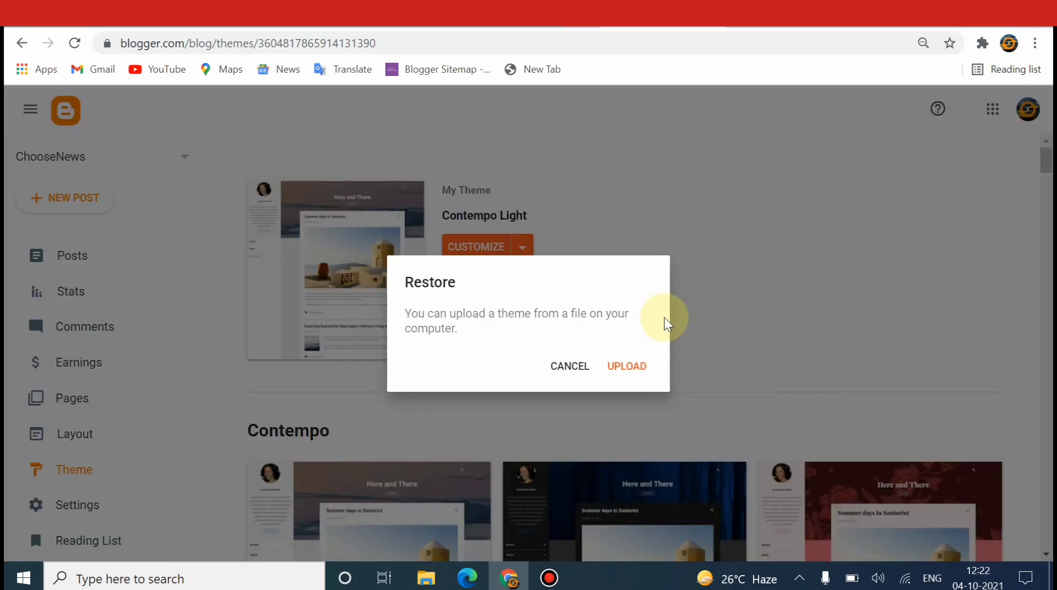
left_click(625, 369)
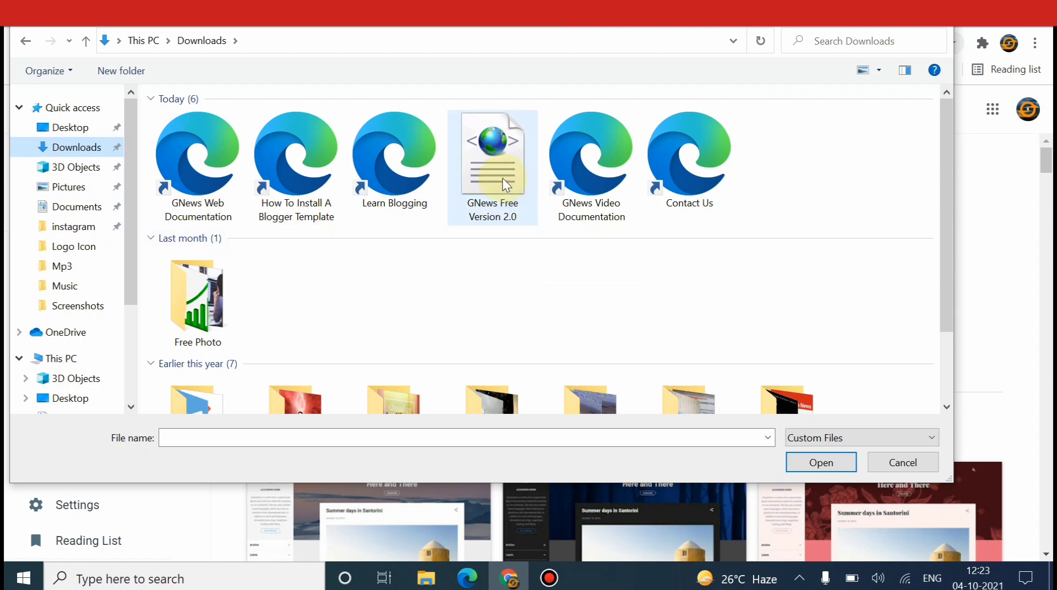
left_click(484, 174)
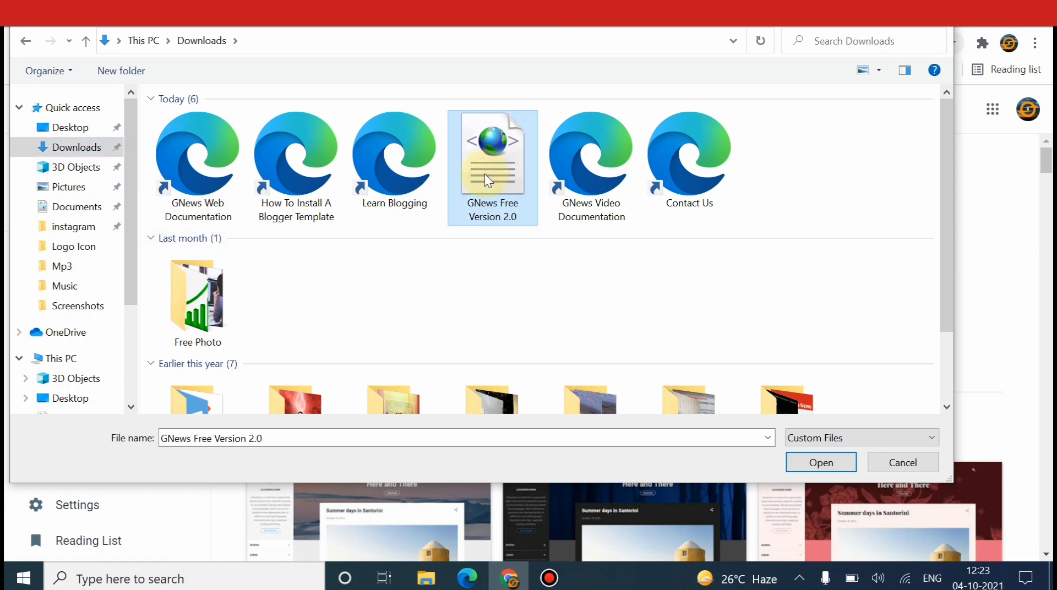
left_click(820, 463)
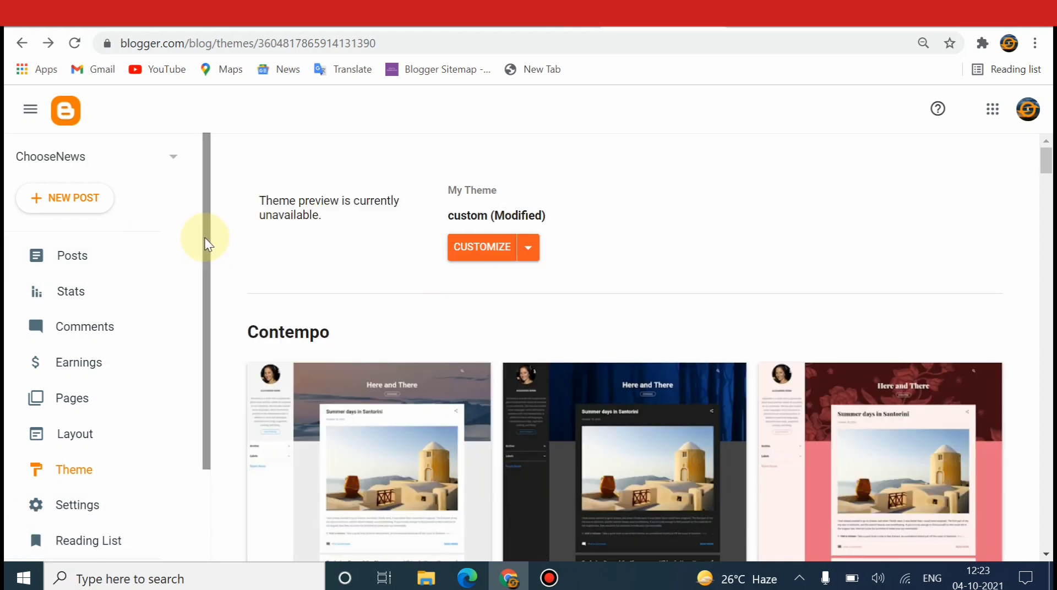
- View the live blog with its new template and examine the header menus, sidebar widgets and footer
left_click_drag(208, 236, 211, 368)
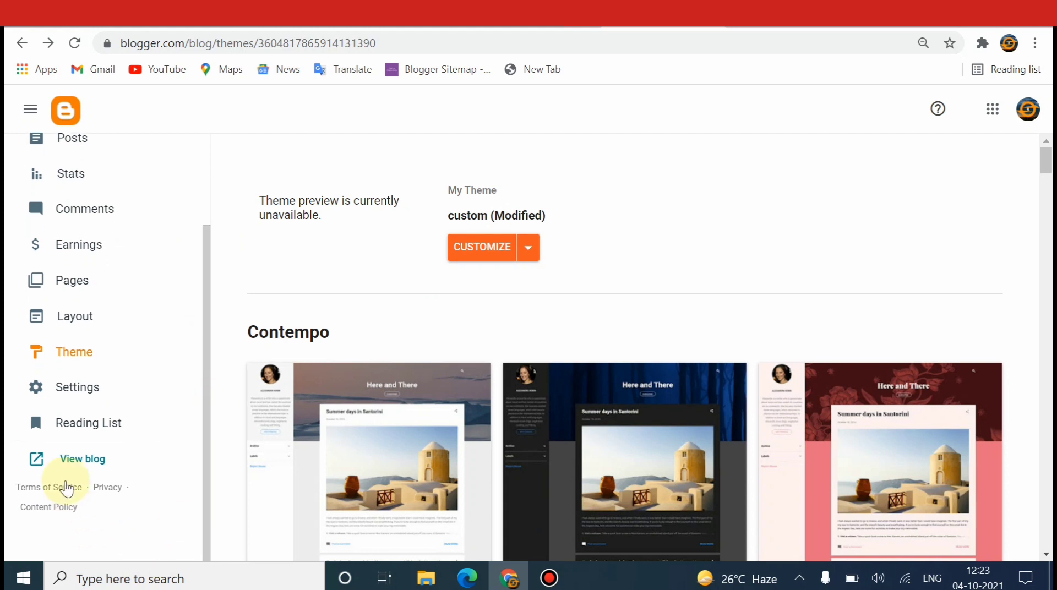
left_click(65, 460)
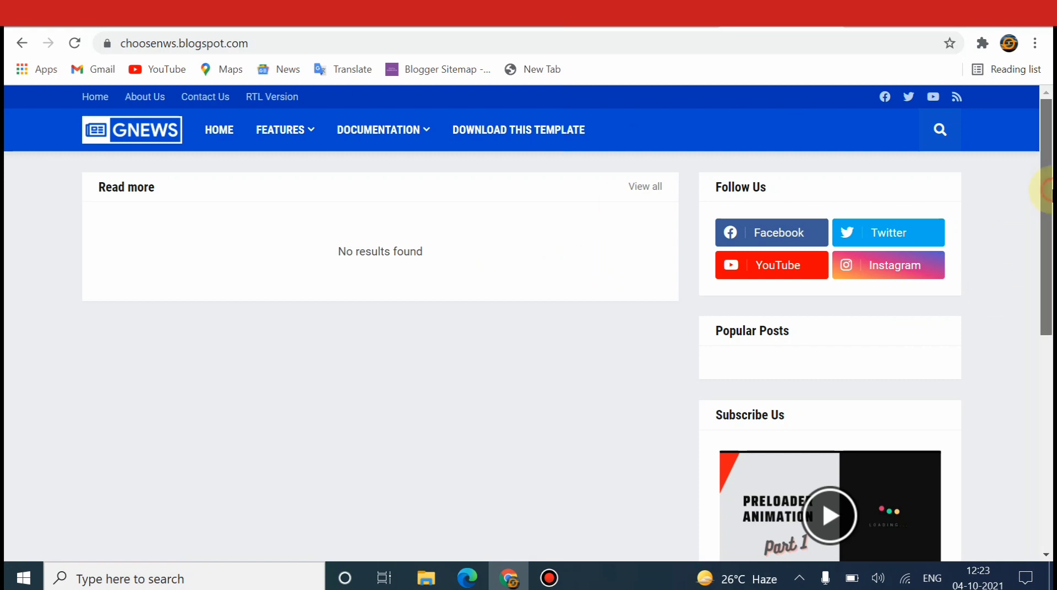
left_click_drag(1044, 190, 1044, 410)
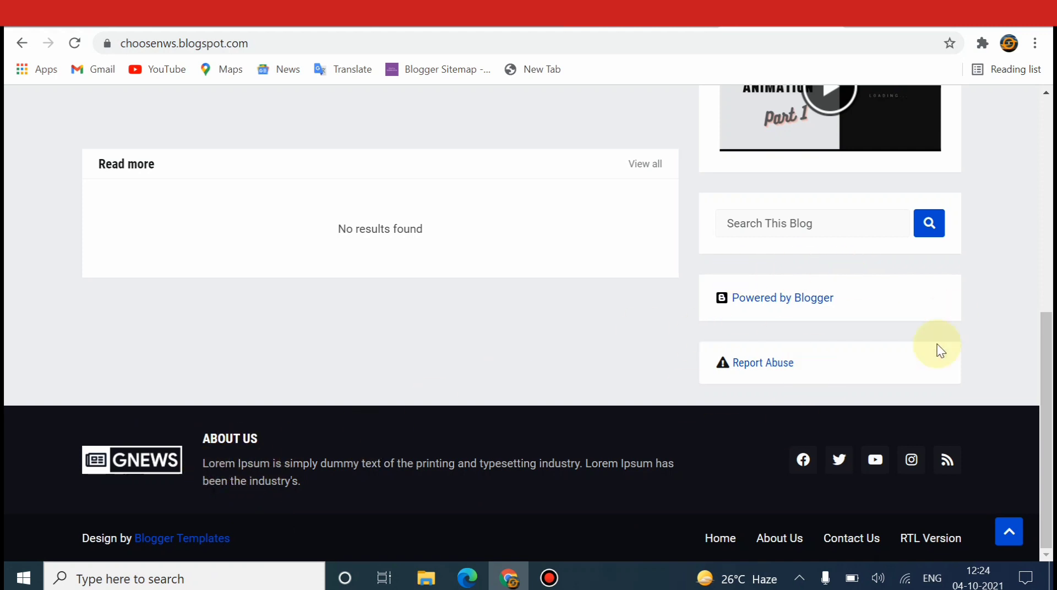
left_click_drag(1050, 372, 1041, 114)
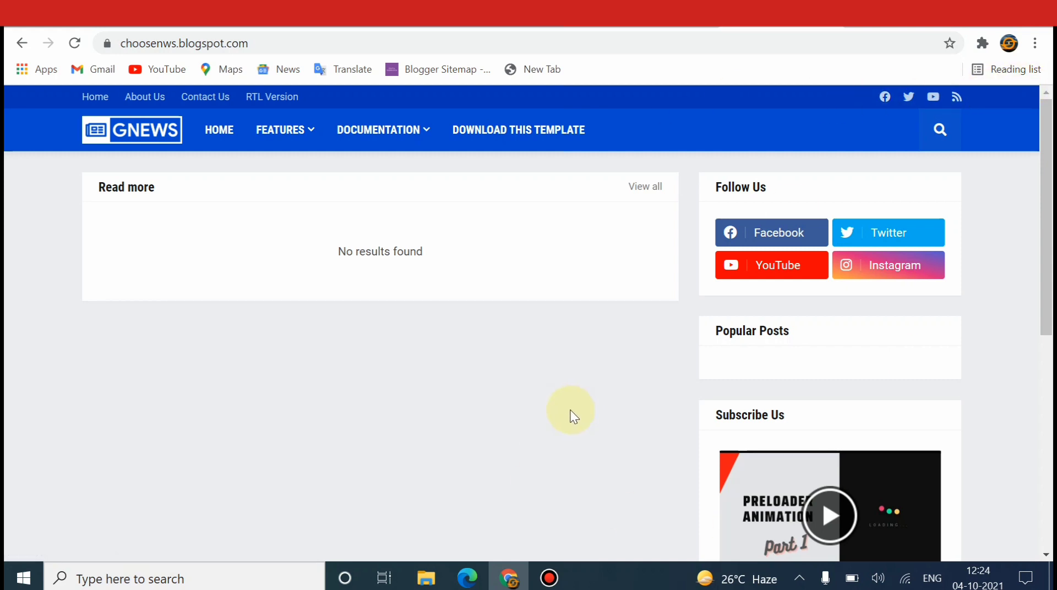
mouse_move(339, 133)
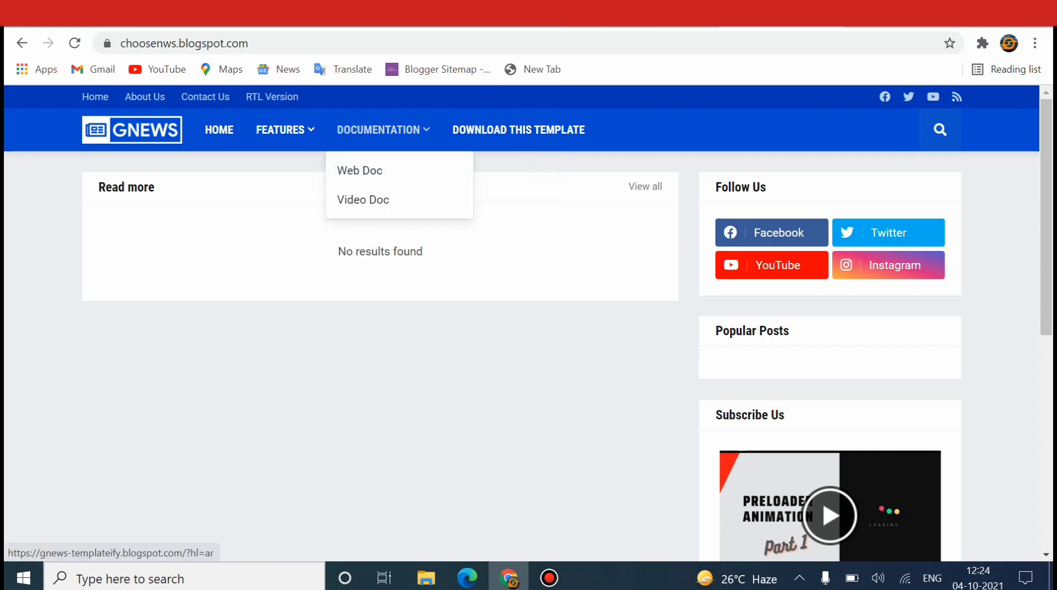
- Open the ChooseNews blog's layout and remove the Subscribe Us gadget from the sidebar
key("ctrl+Tab")
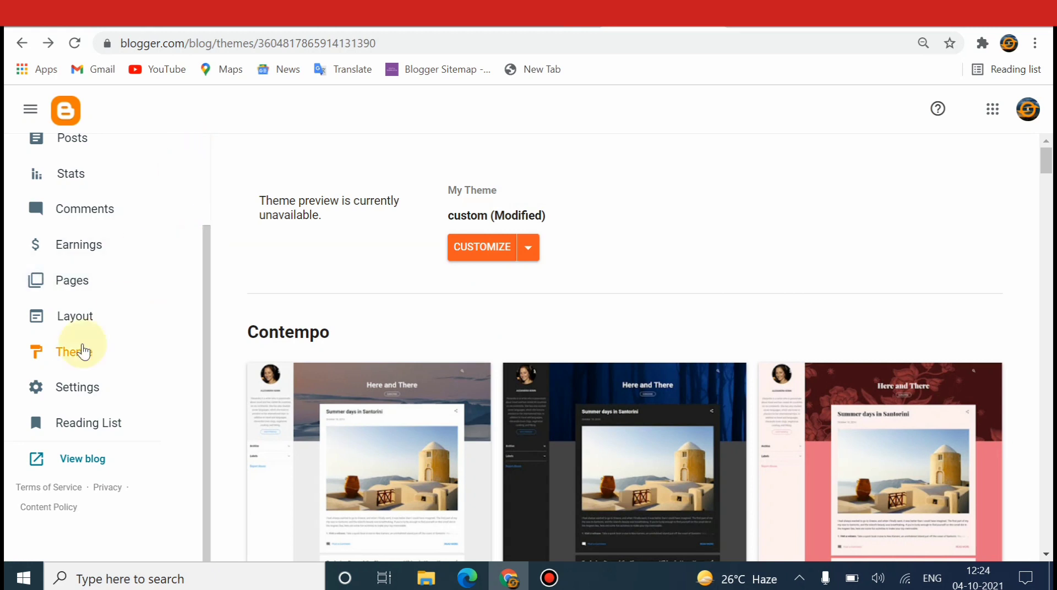
left_click(82, 323)
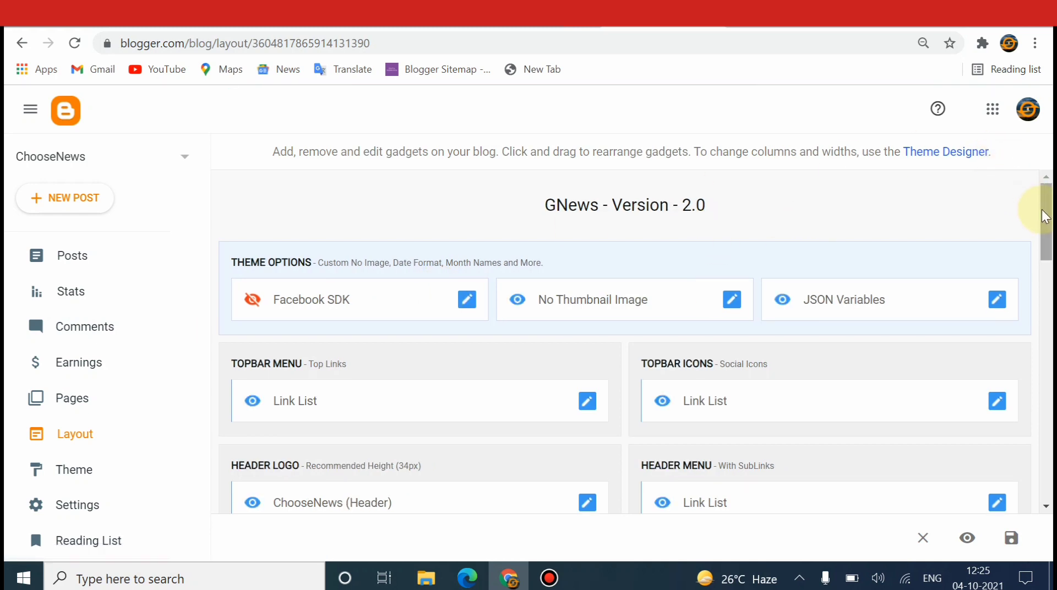
left_click_drag(1043, 215, 1046, 304)
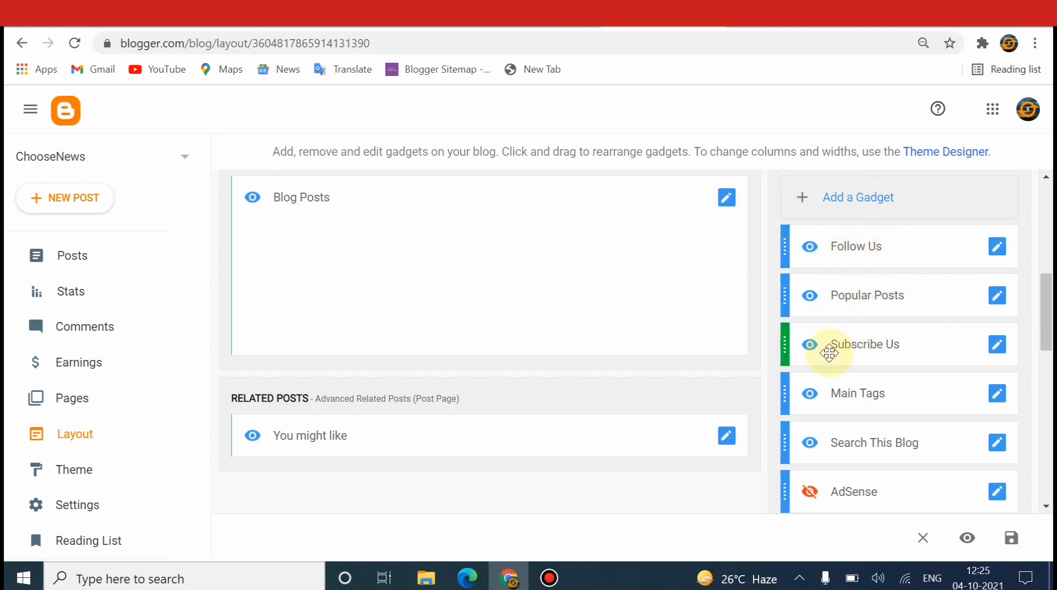
left_click(998, 346)
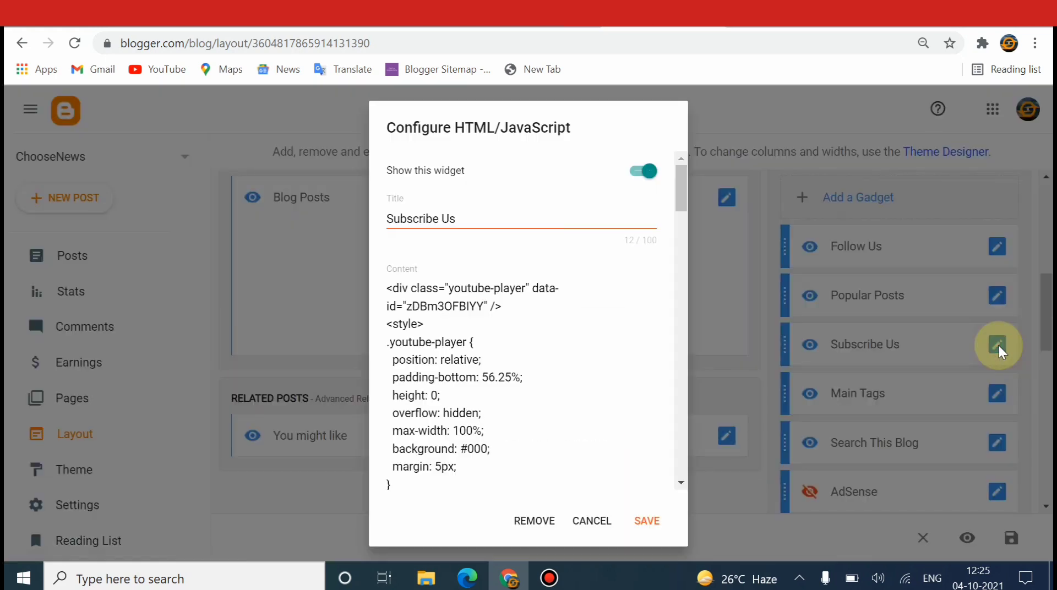
left_click(528, 522)
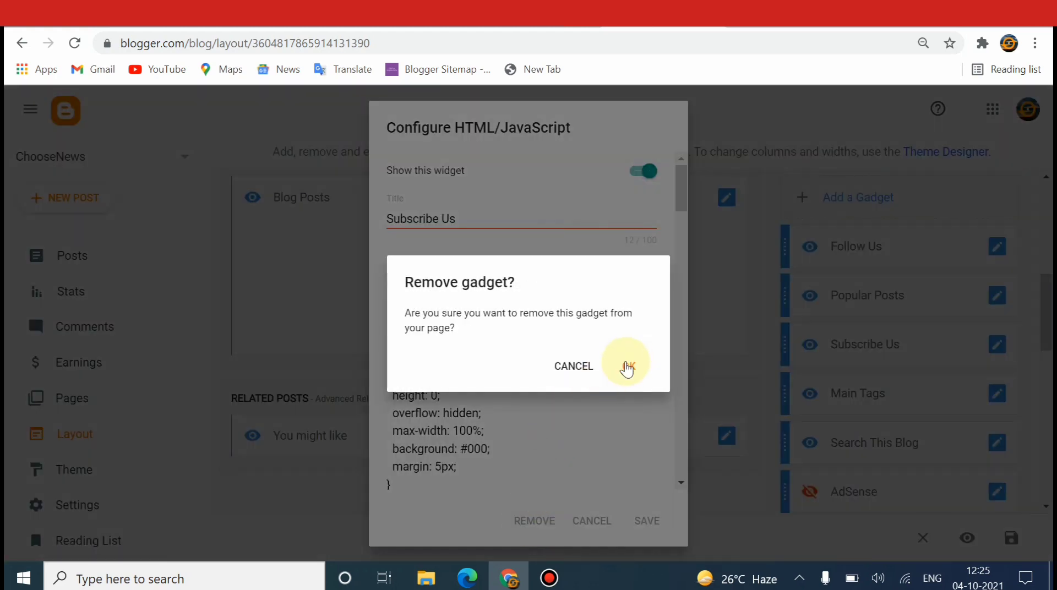
left_click(628, 368)
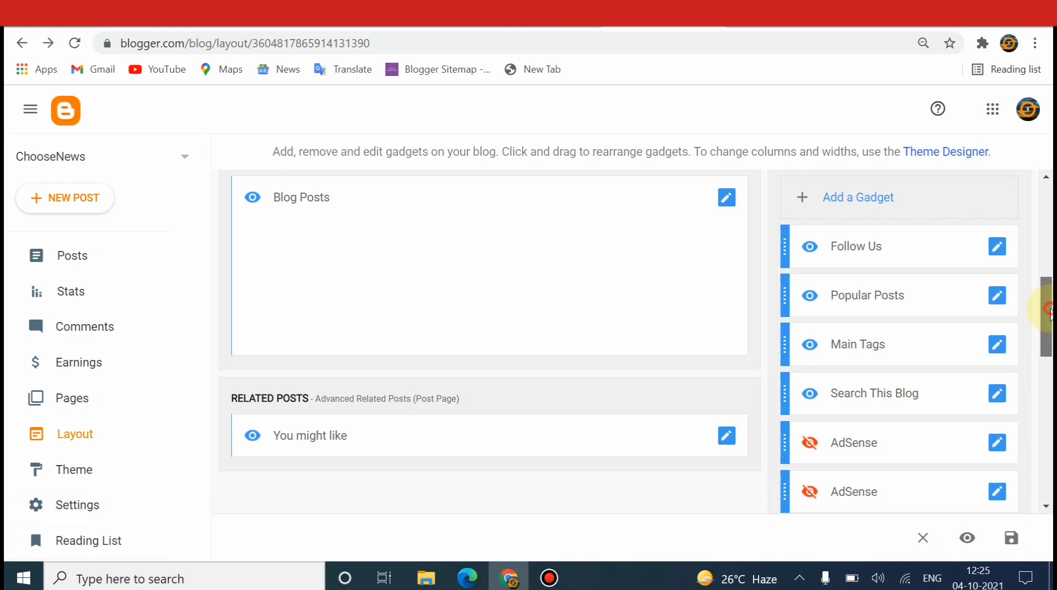
- Remove both hidden AdSense gadgets below Search This Blog in the sidebar
left_click_drag(1049, 320, 1049, 361)
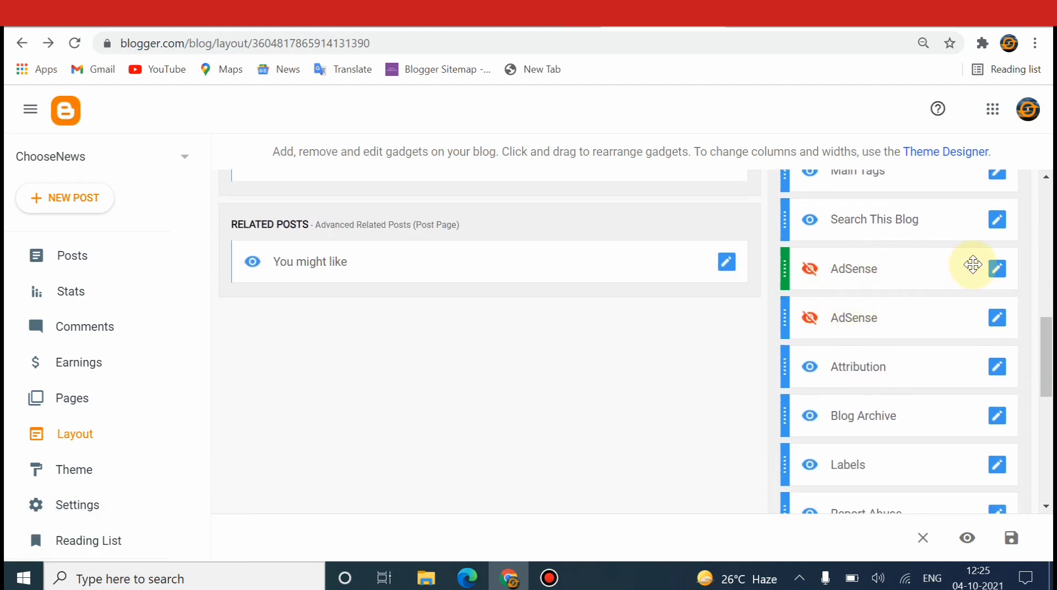
left_click(996, 270)
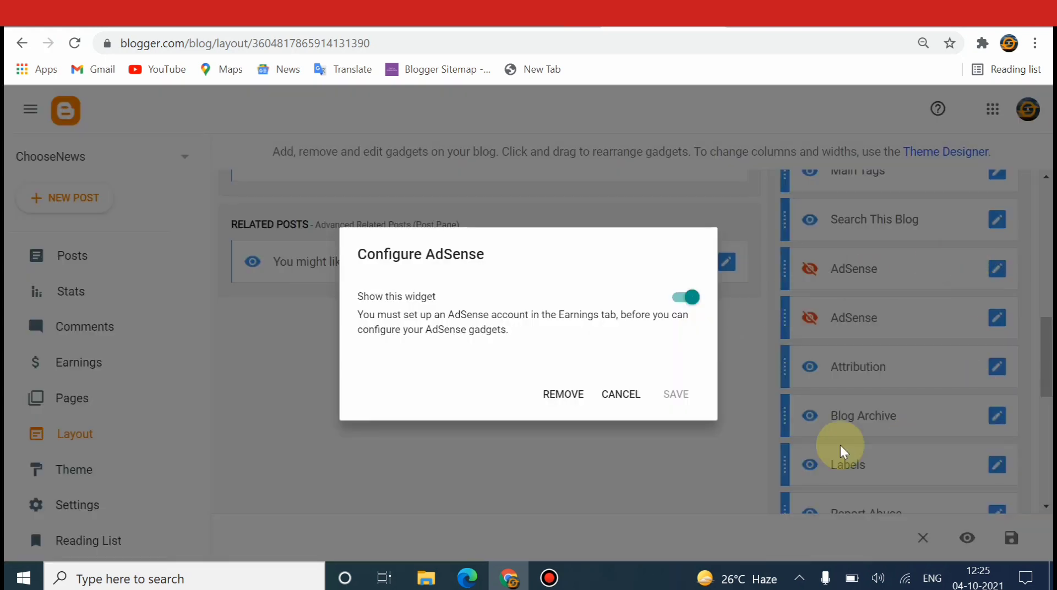
left_click(559, 397)
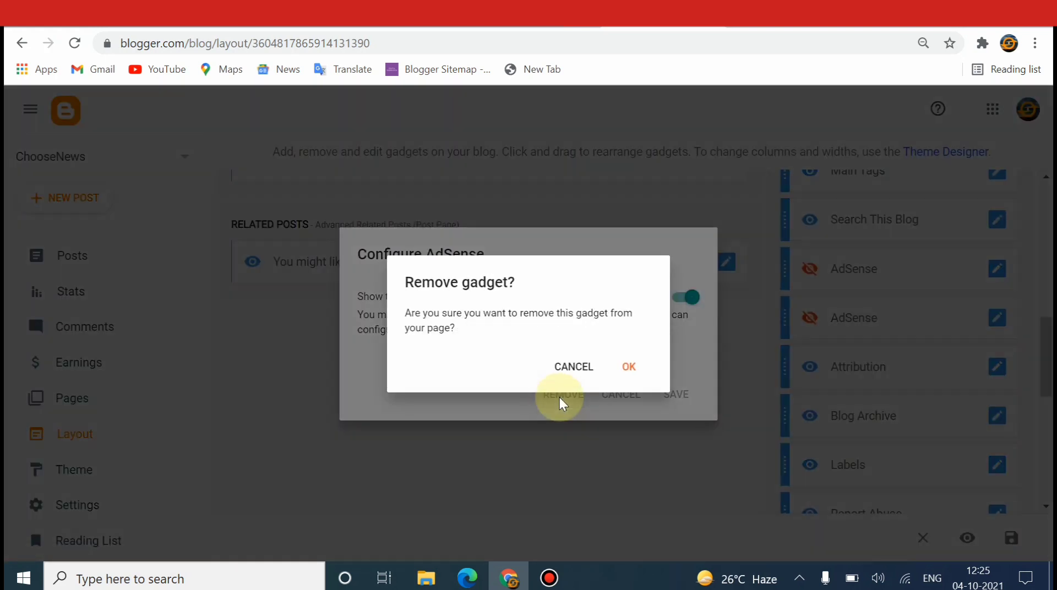
left_click(628, 366)
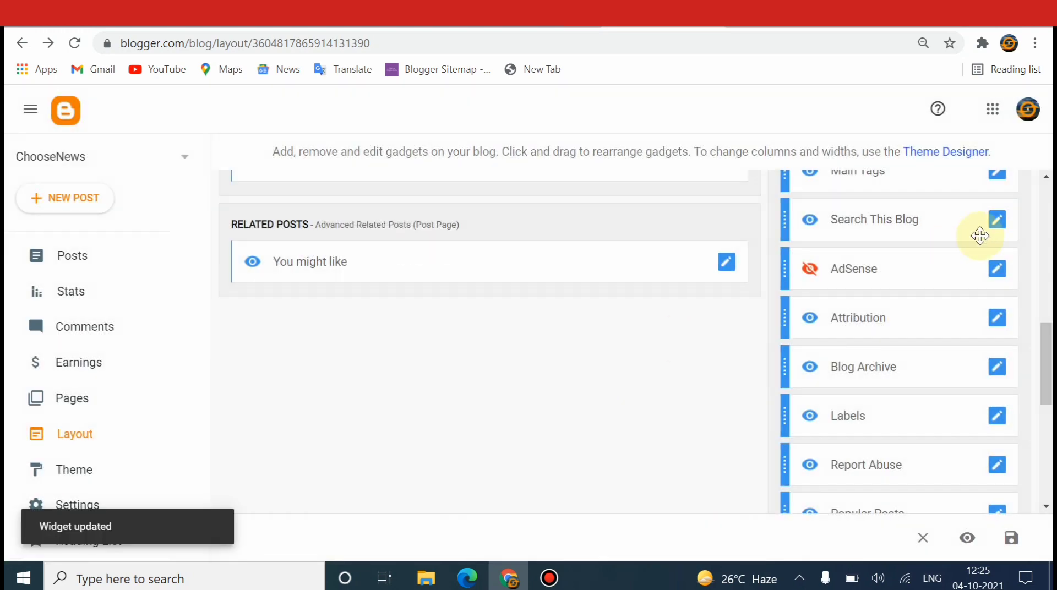
left_click(999, 271)
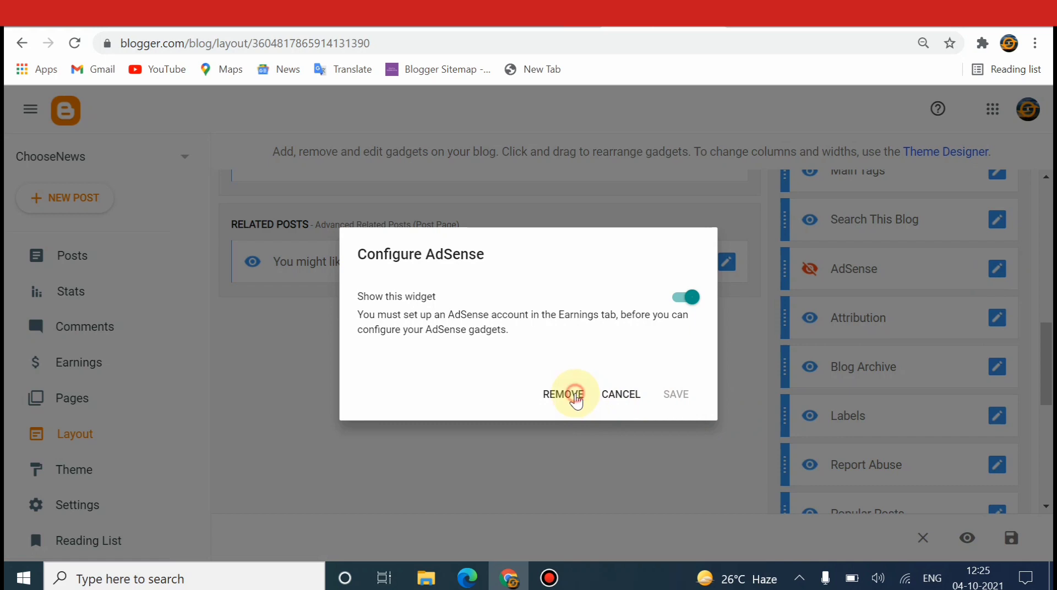
left_click(576, 396)
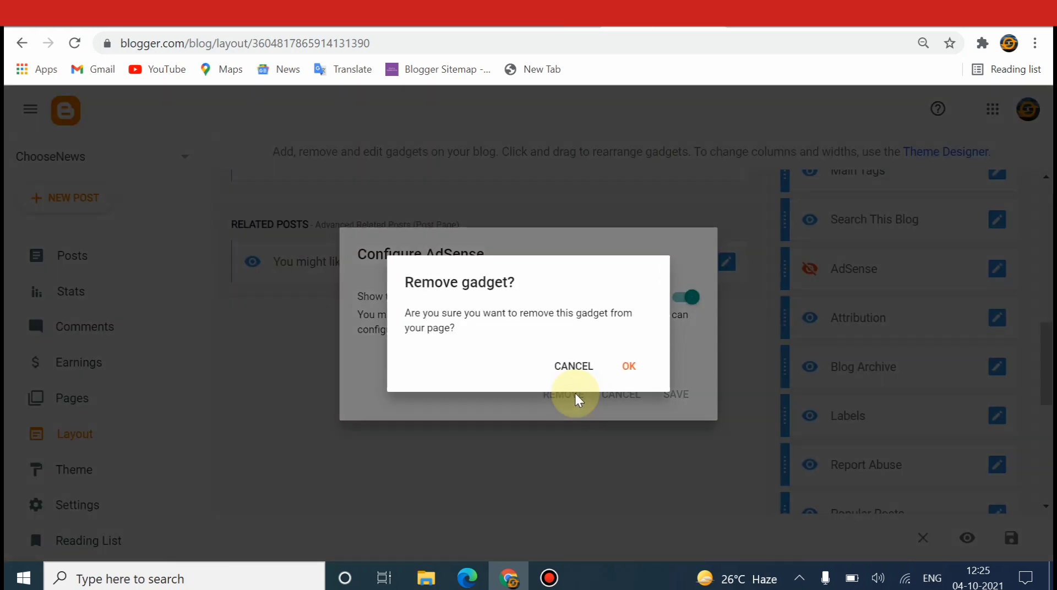
left_click(629, 366)
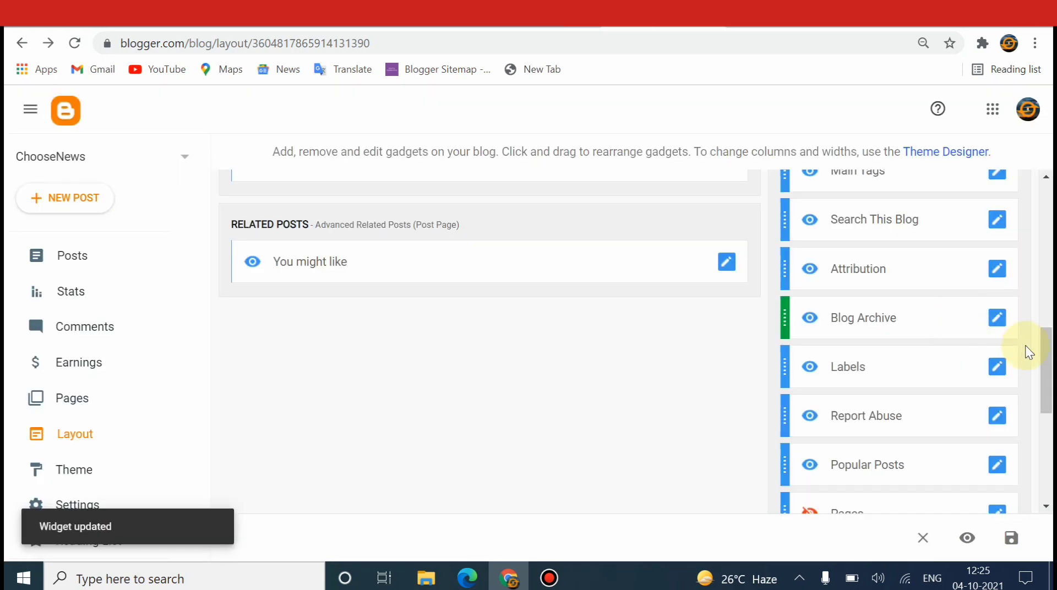
- Review the Header Logo gadget's settings without changing them, and compare with the header on the live blog
left_click_drag(1047, 359, 1047, 316)
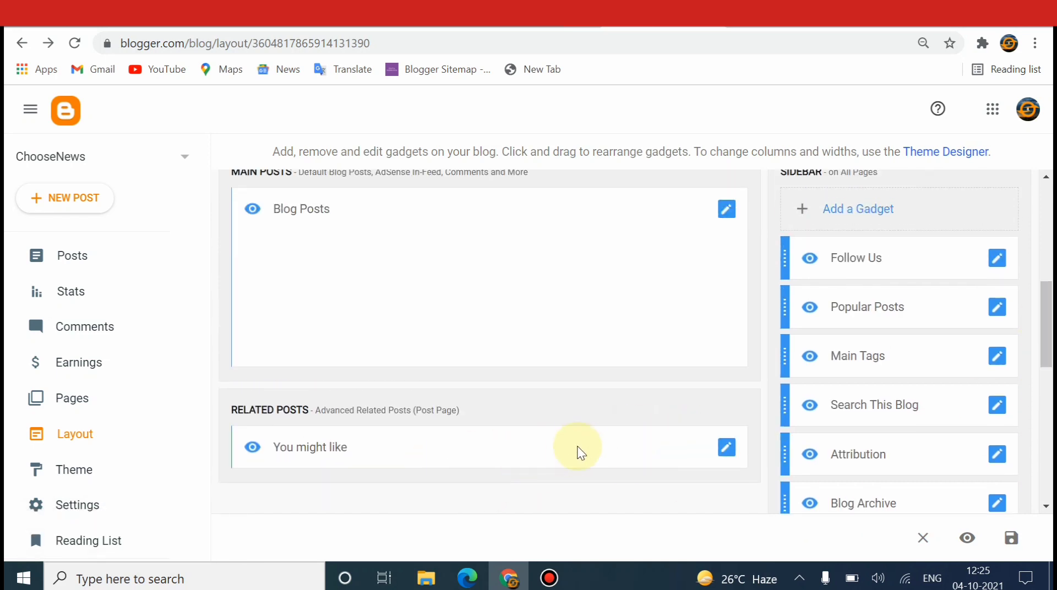
left_click_drag(1049, 330, 1051, 266)
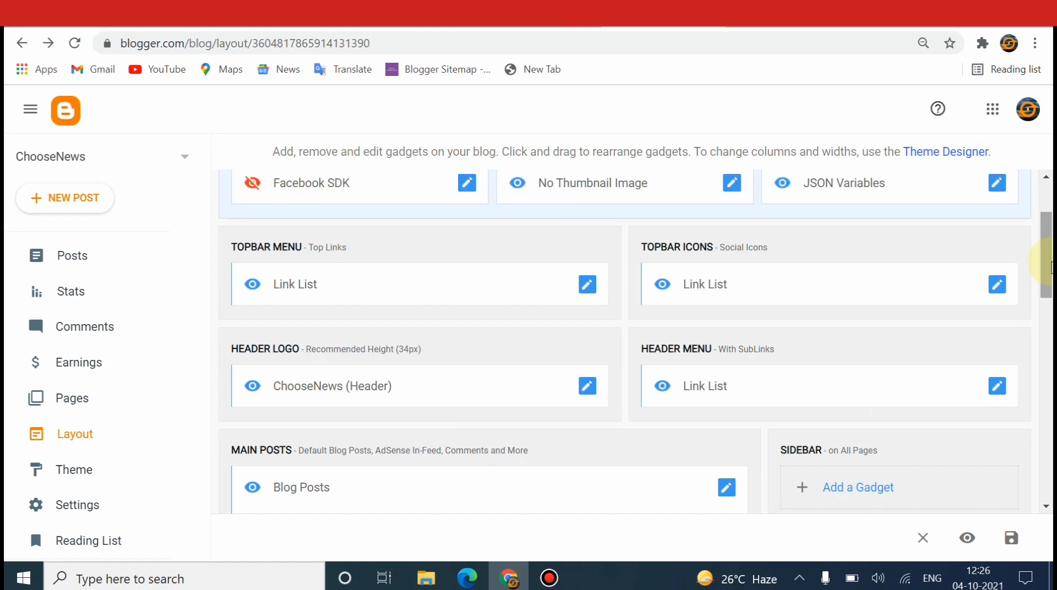
left_click(587, 387)
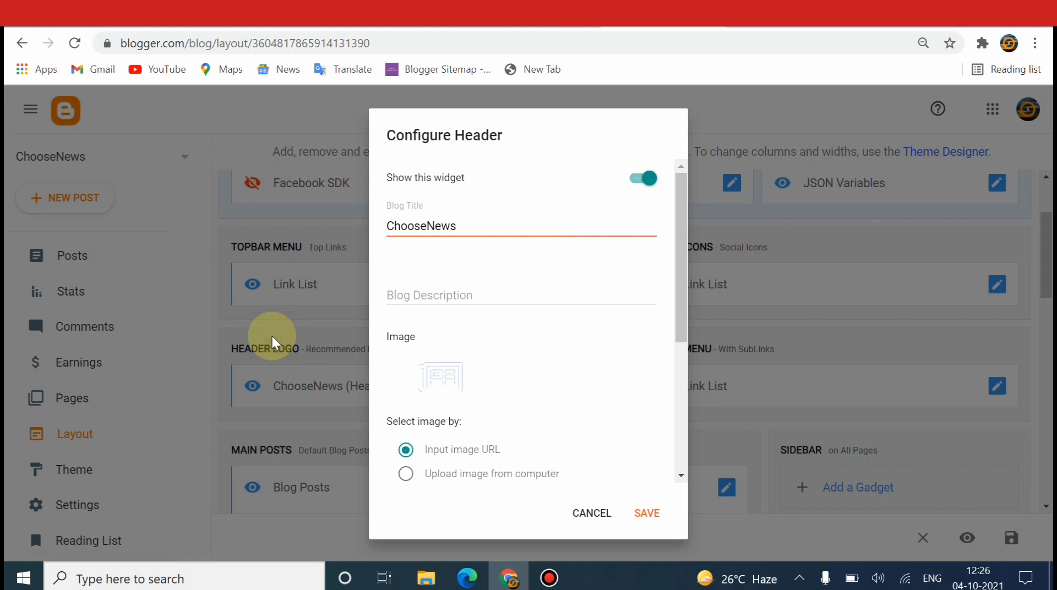
left_click(576, 518)
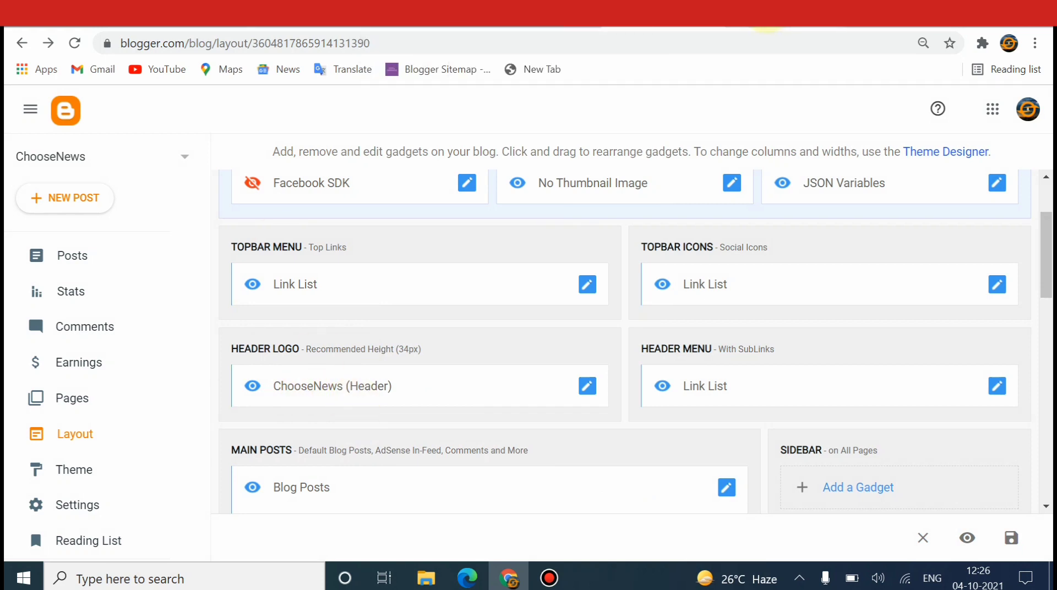
left_click(767, 17)
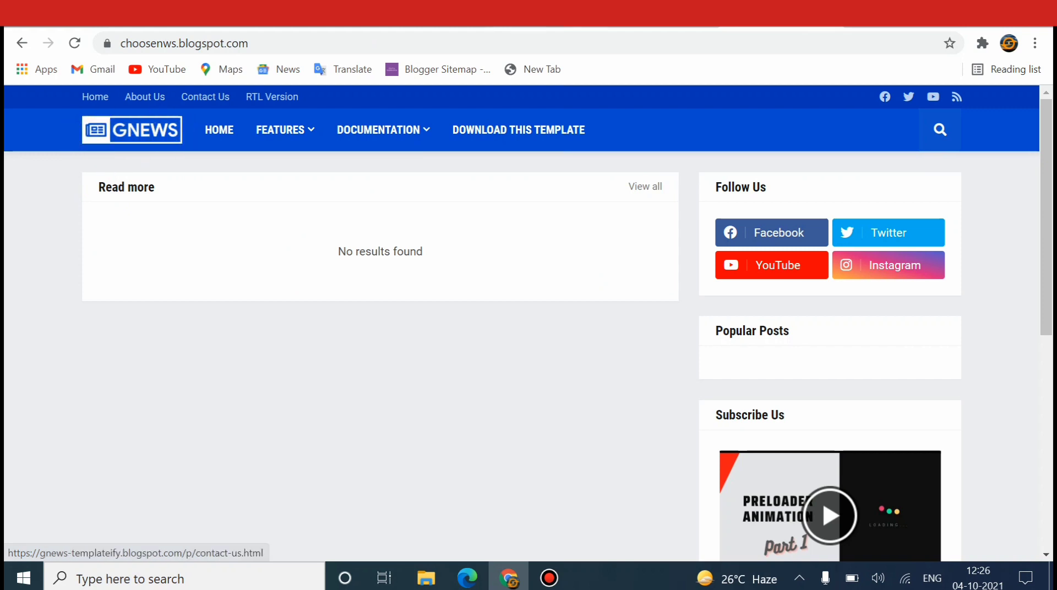
- In the blog layout, set the Header Logo gadget's image source to Upload image from computer, clearing the template's logo image
left_click(801, 13)
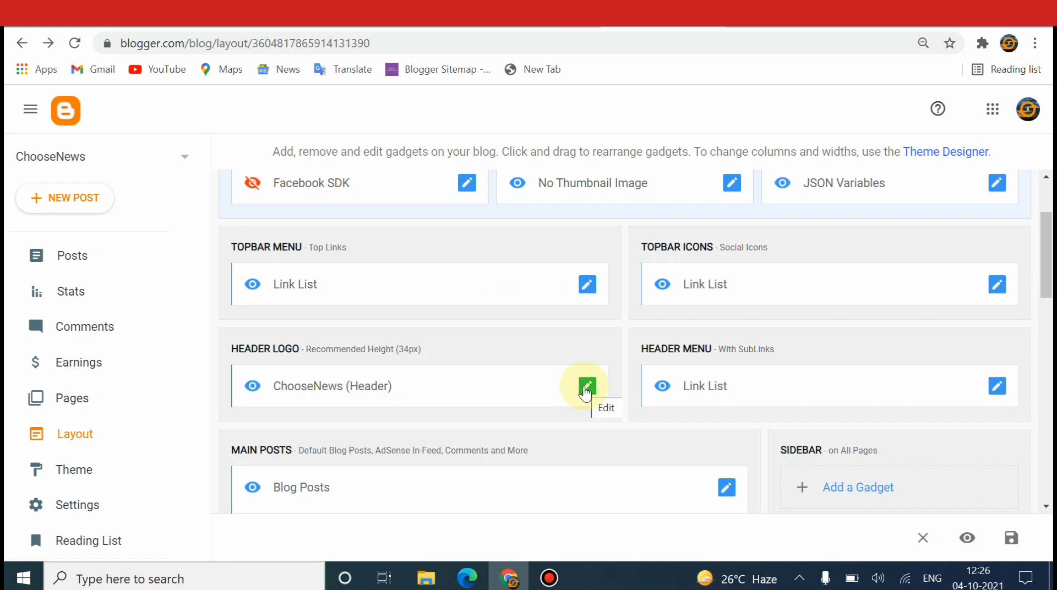
left_click(586, 387)
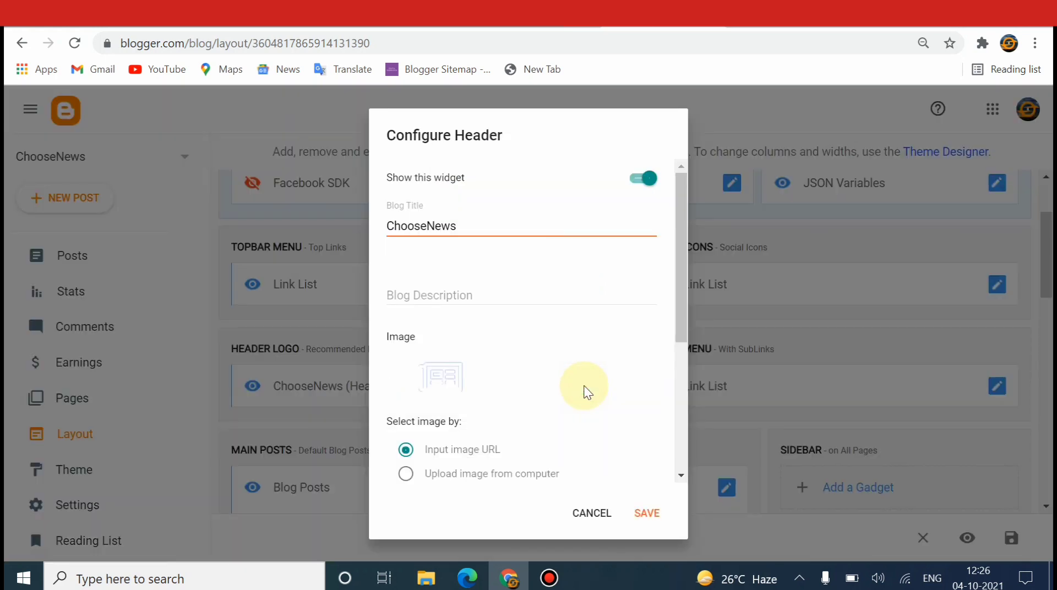
left_click(678, 283)
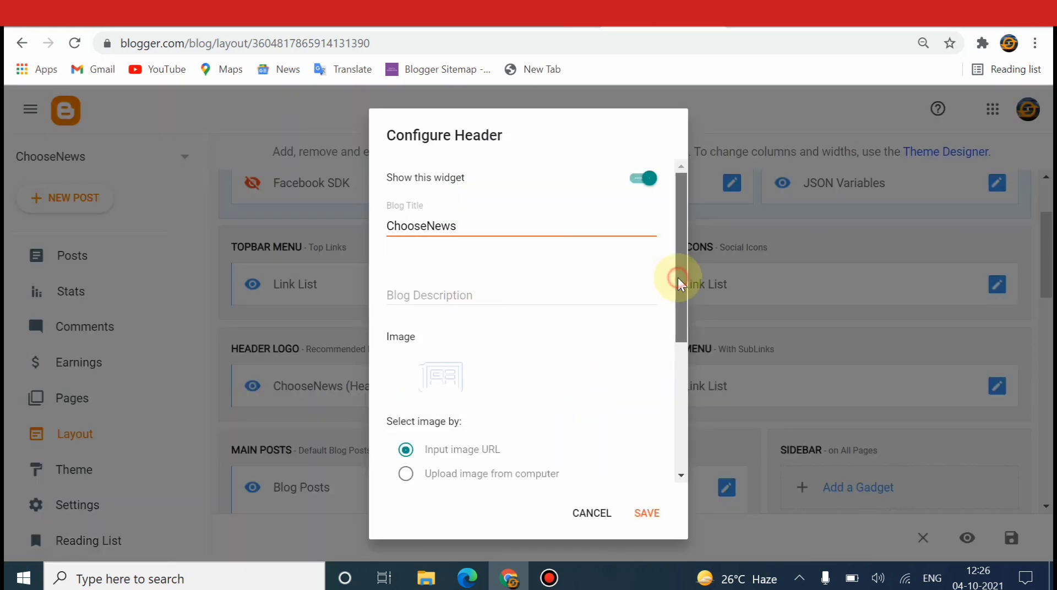
left_click_drag(678, 283, 406, 403)
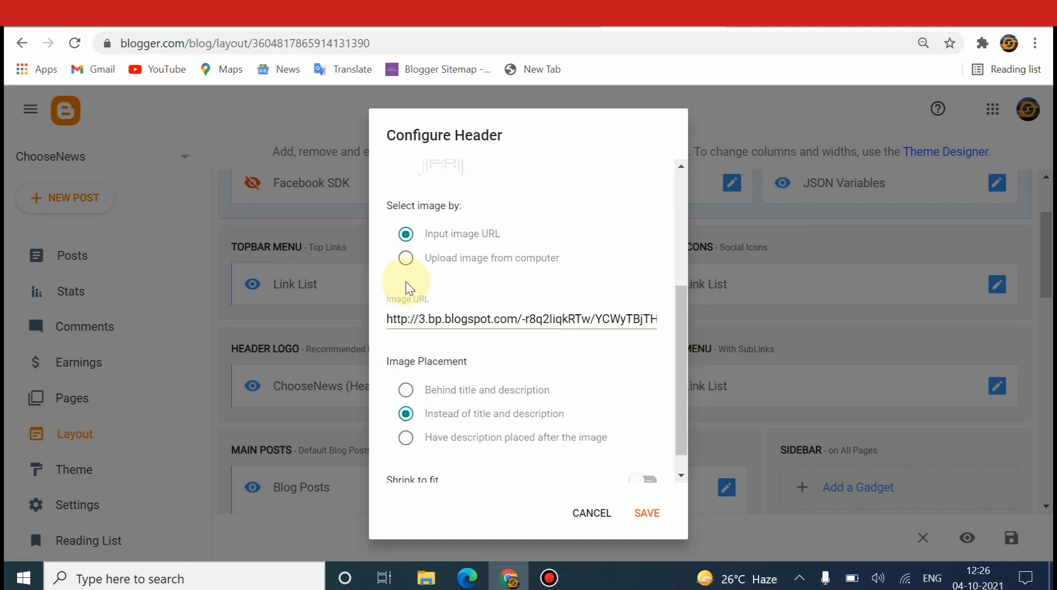
left_click(404, 259)
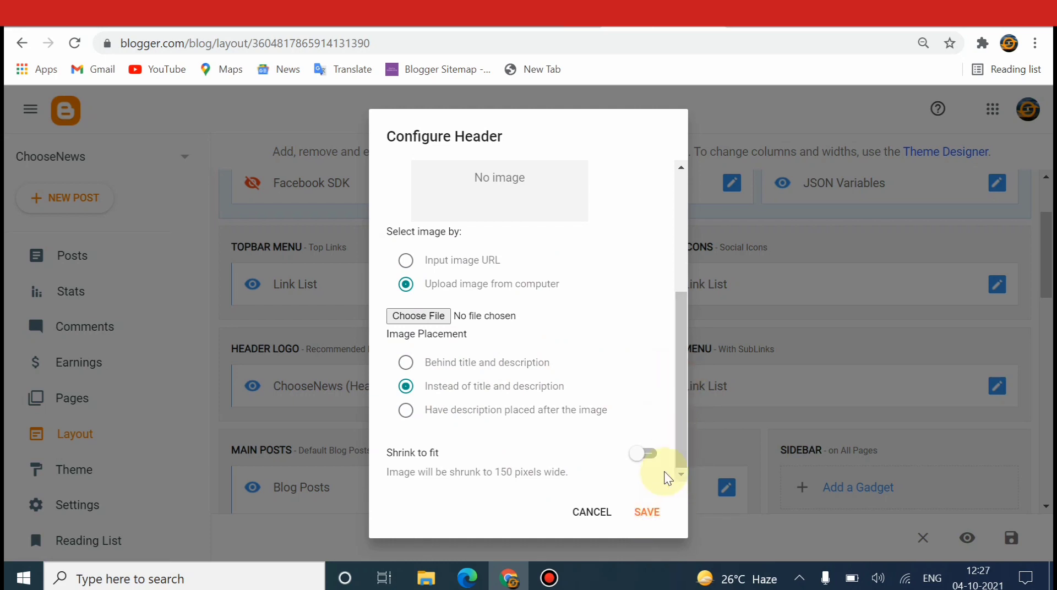
- Save the header with the ChooseNews title, a blank description and no image, and reload the live blog
left_click_drag(683, 425, 692, 263)
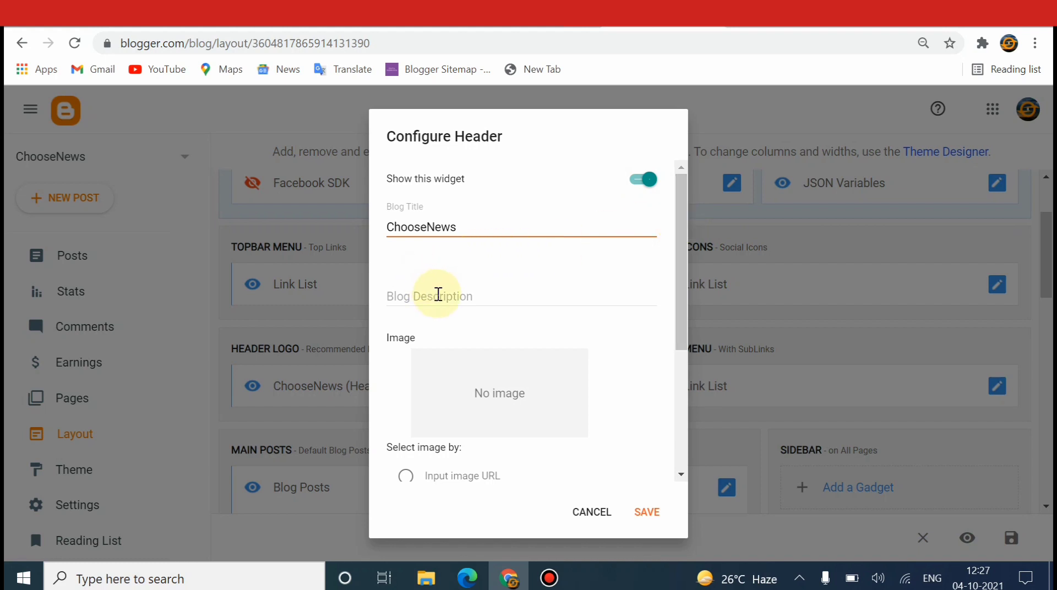
left_click(438, 294)
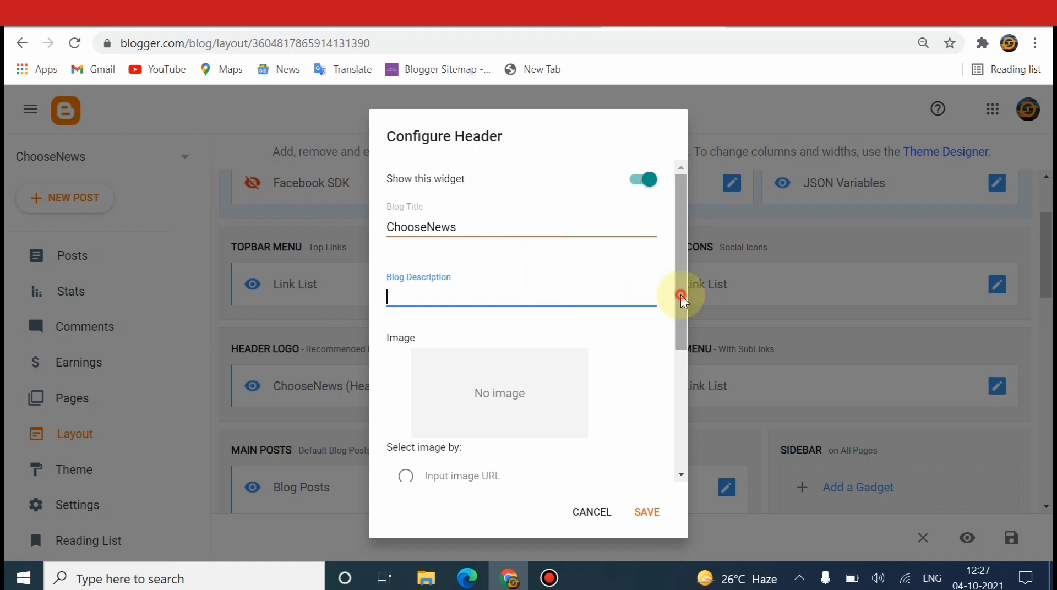
scroll(681, 301, "down", 4)
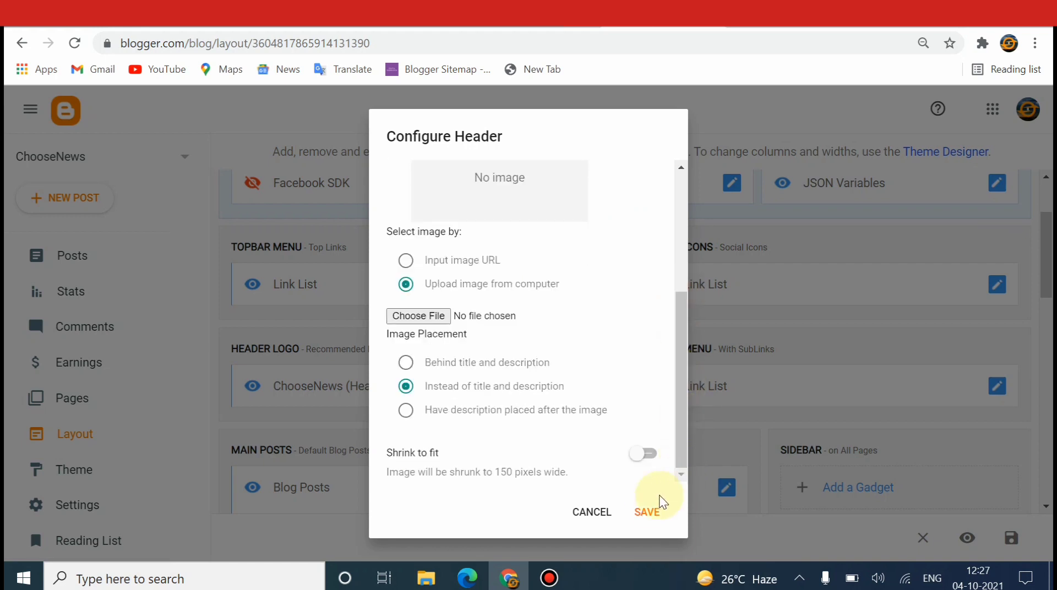
left_click(644, 515)
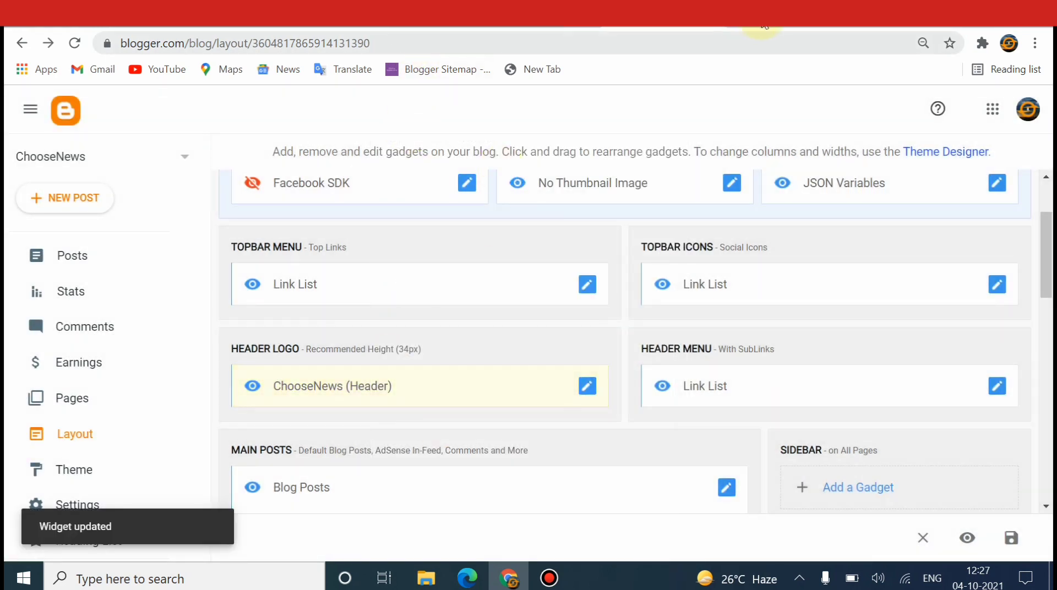
left_click(765, 25)
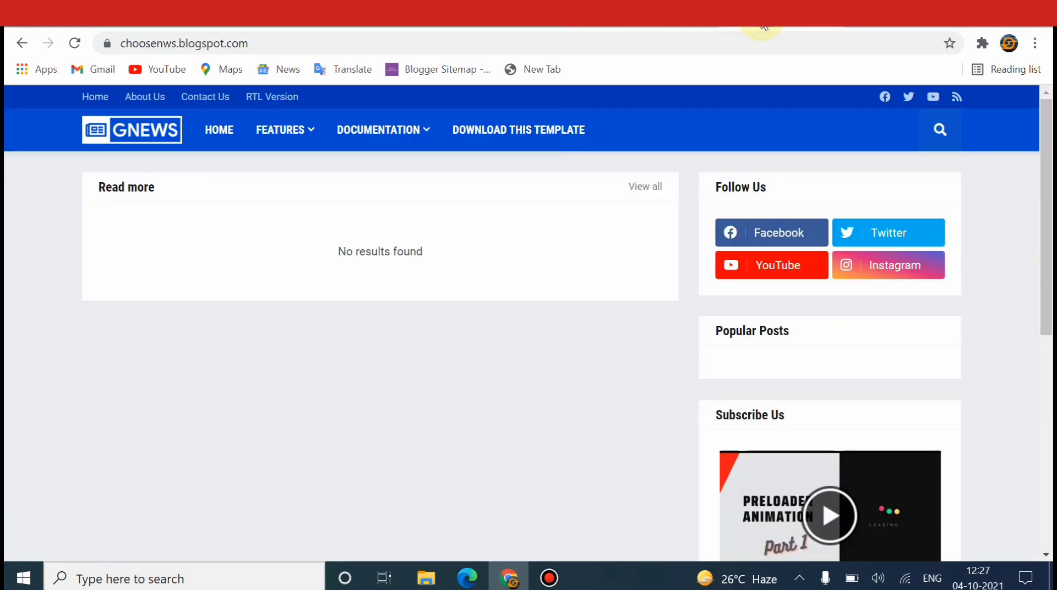
left_click(75, 45)
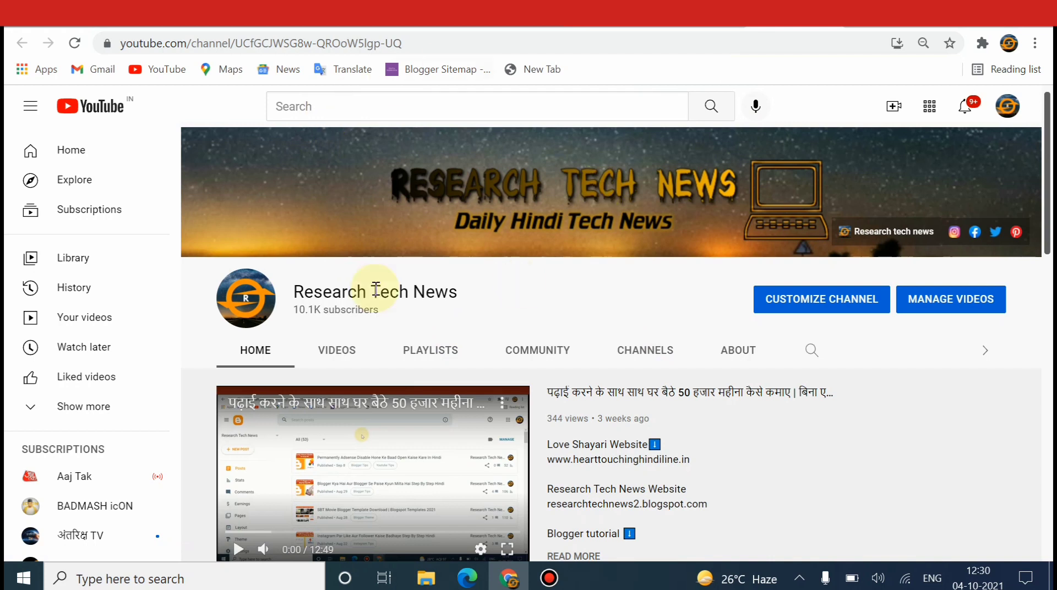
- Switch to the Research Tech News YouTube channel and look through its home page down to the Blogger tips videos
left_click_drag(300, 288, 514, 288)
left_click(511, 286)
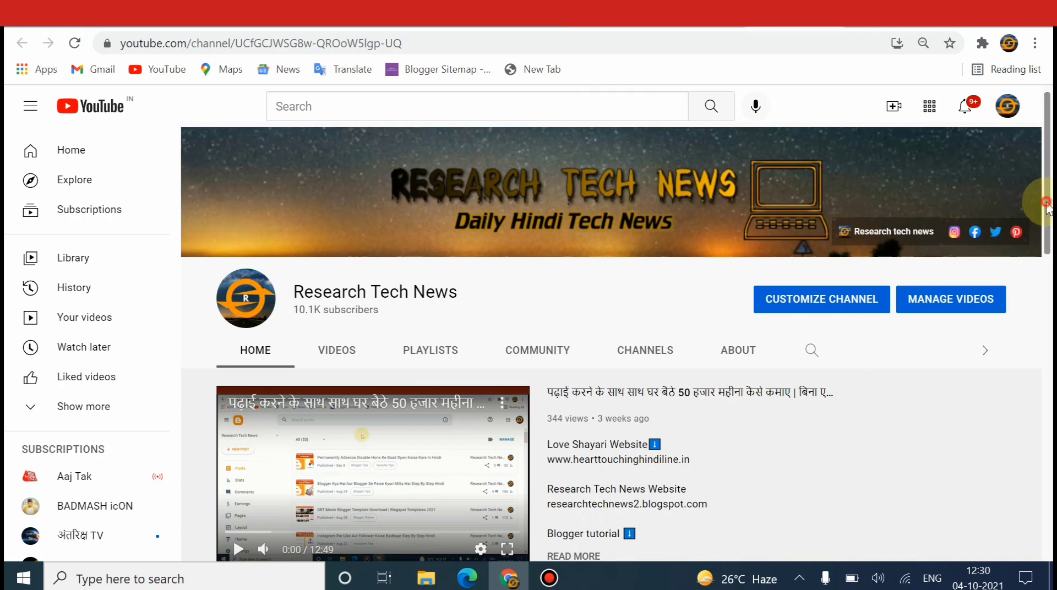
left_click_drag(1047, 207, 1049, 236)
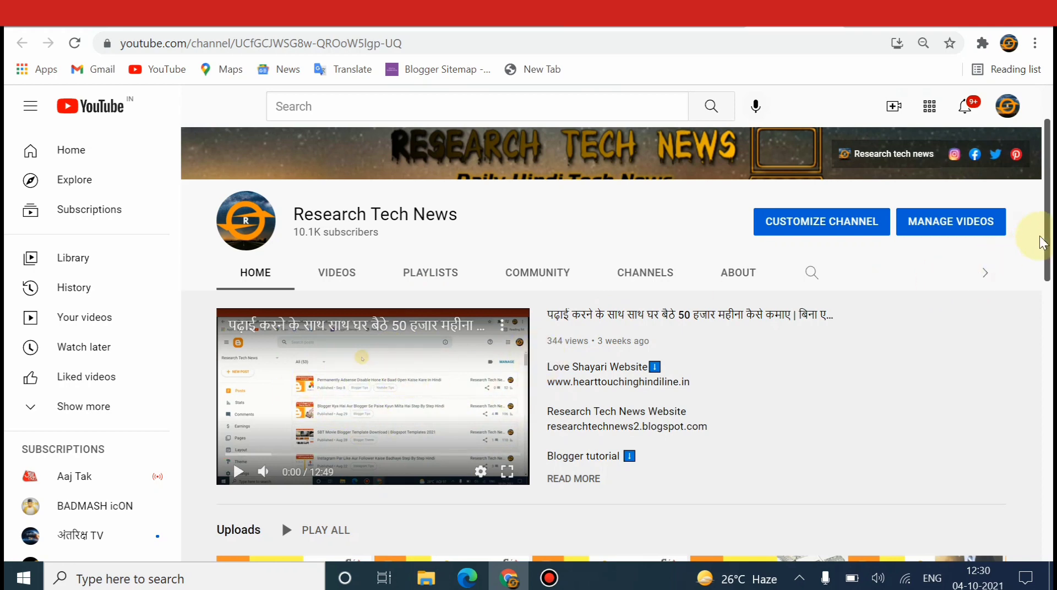
left_click_drag(1046, 242, 1050, 390)
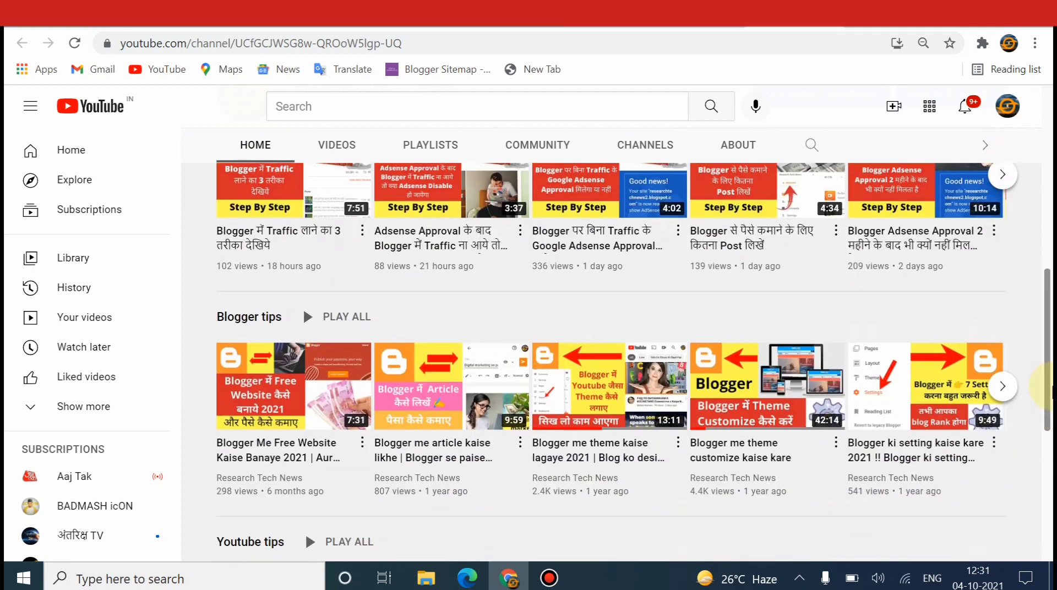